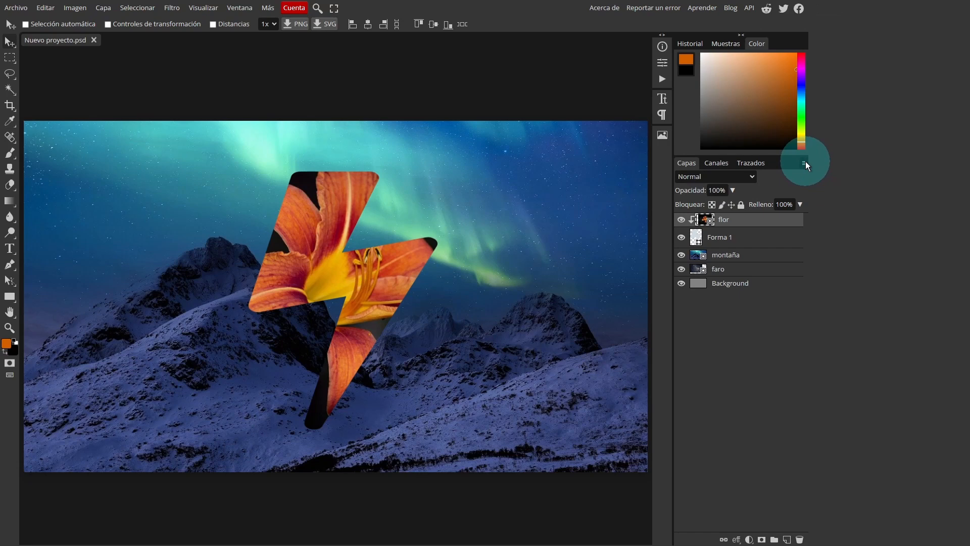
- Add the filter options to the layer list and turn layer filtering on
left_click(804, 163)
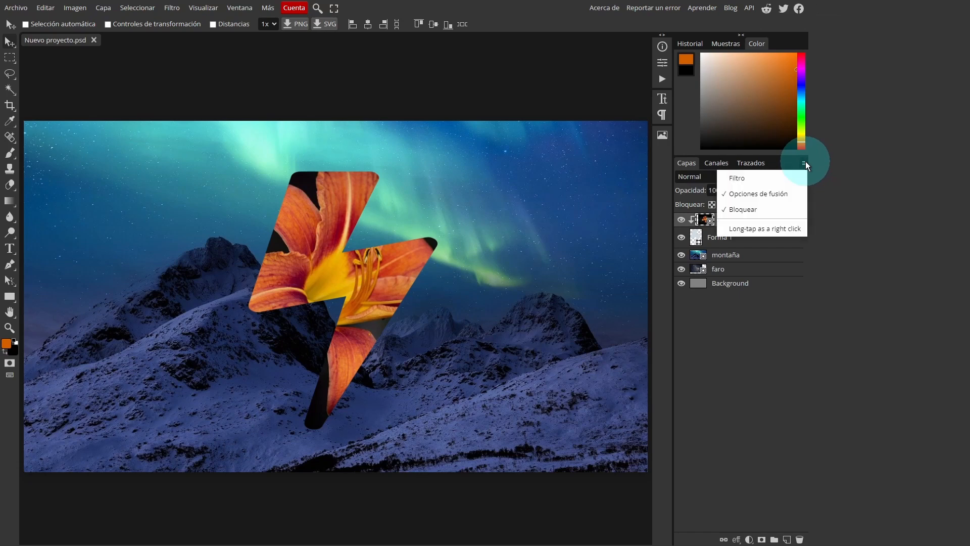
left_click(745, 178)
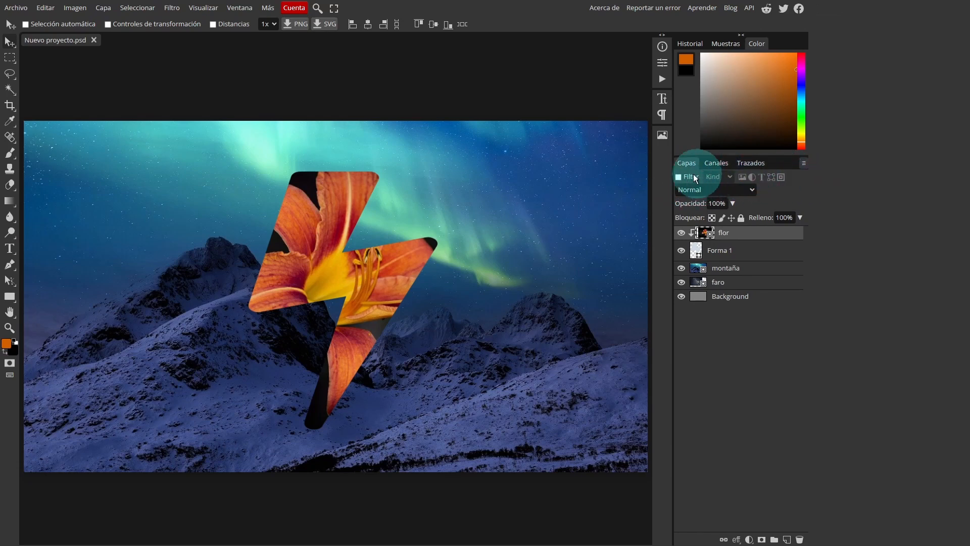
left_click(678, 177)
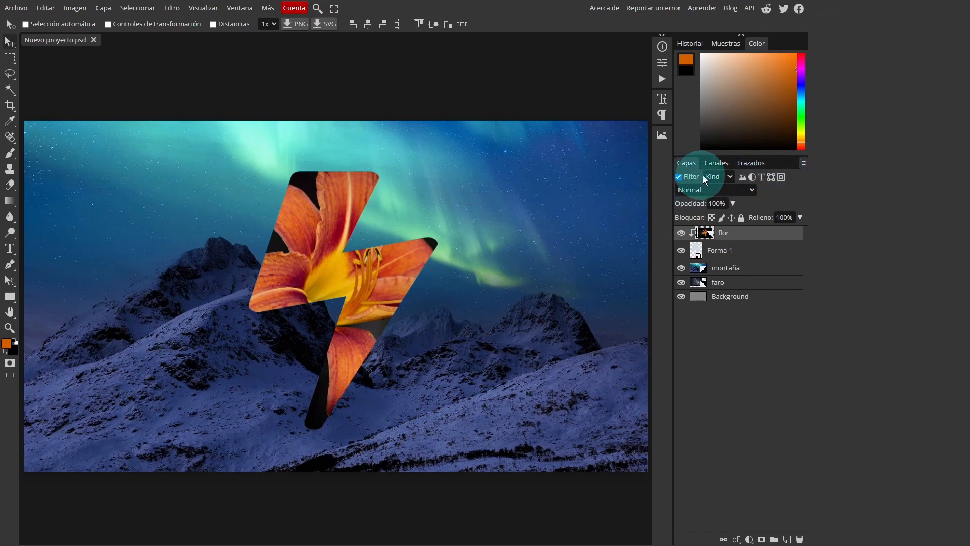
- Filter the layer list by name with the text "flo"
left_click(729, 177)
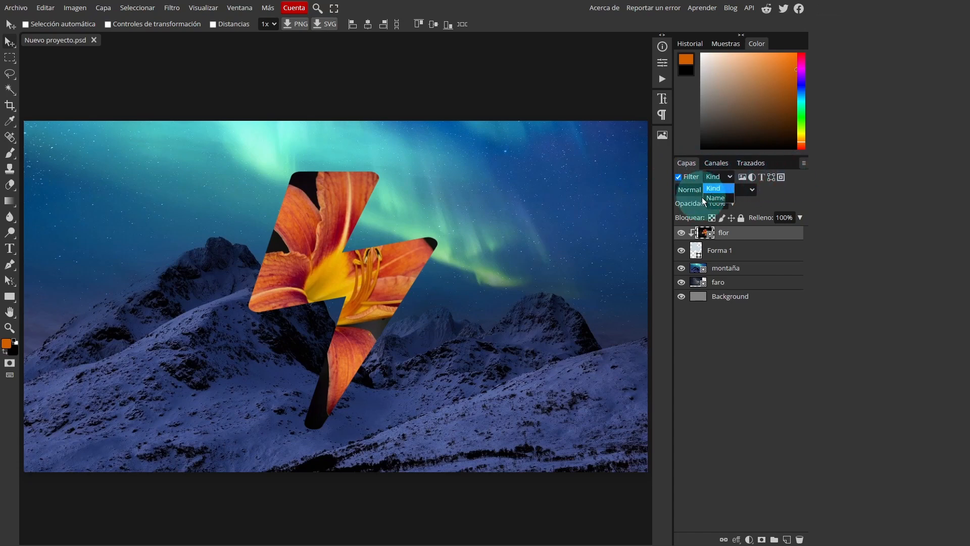
left_click(717, 196)
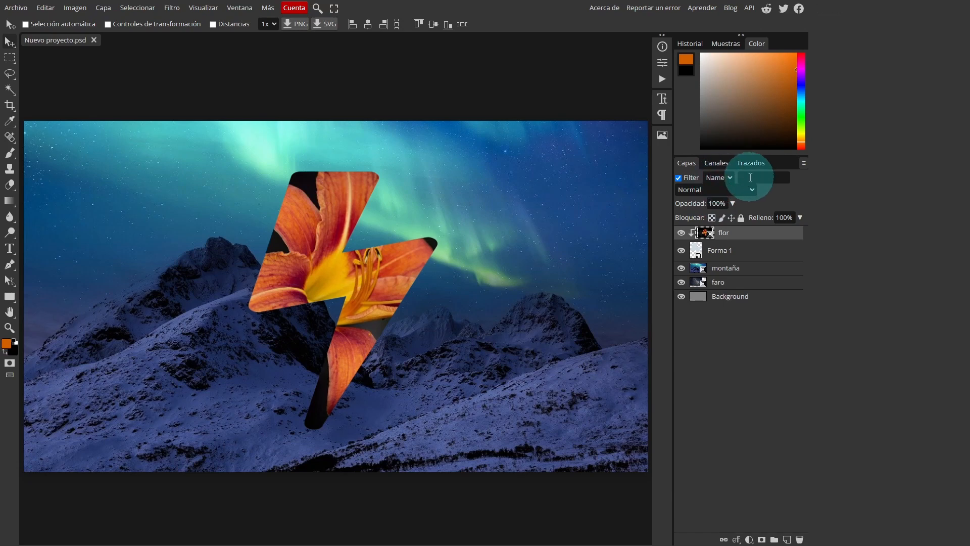
left_click(750, 177)
type("flo")
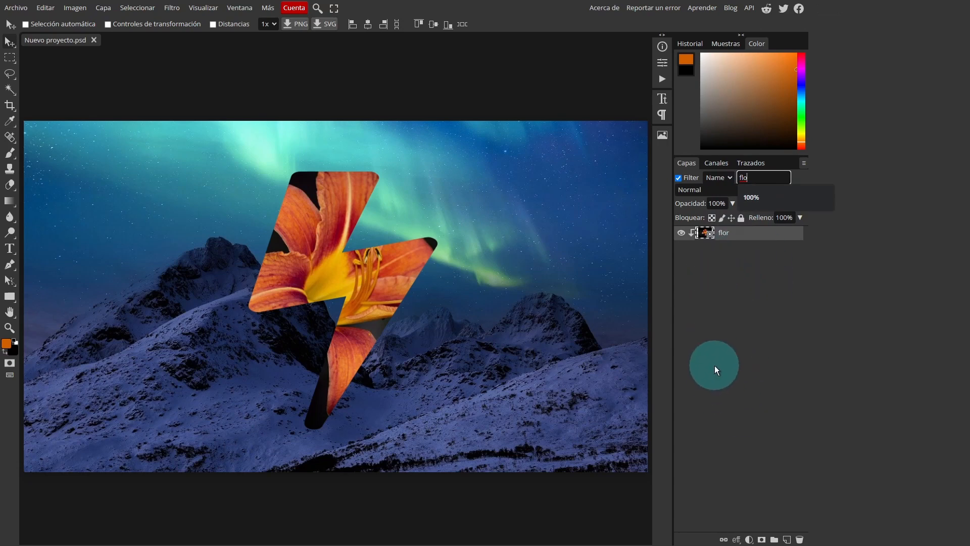
- Switch the layer filter back to Kind and select the Background layer
left_click(731, 177)
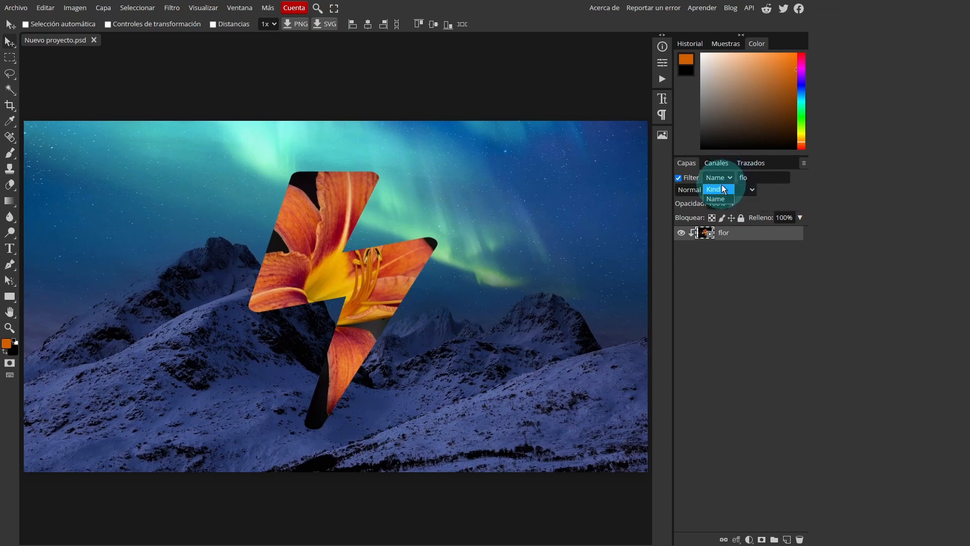
left_click(720, 189)
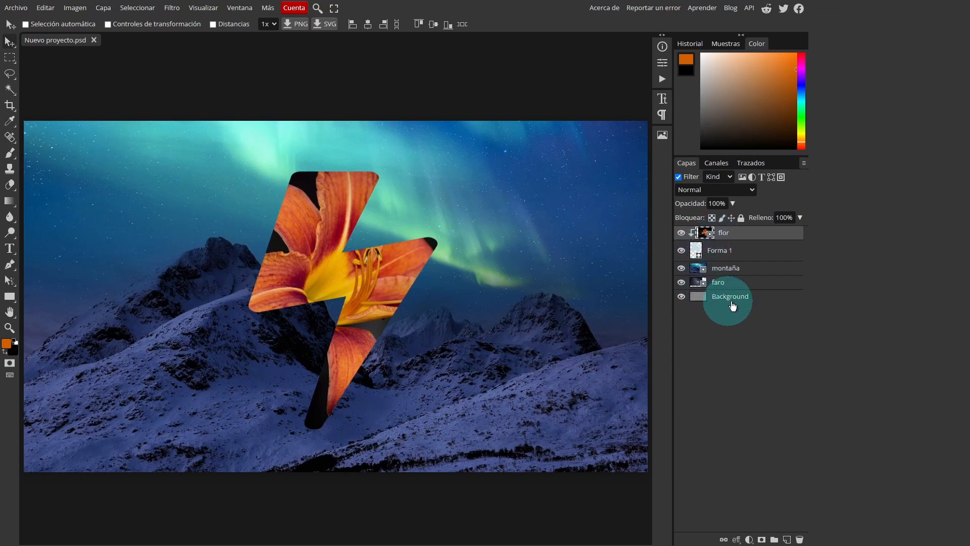
left_click(705, 298)
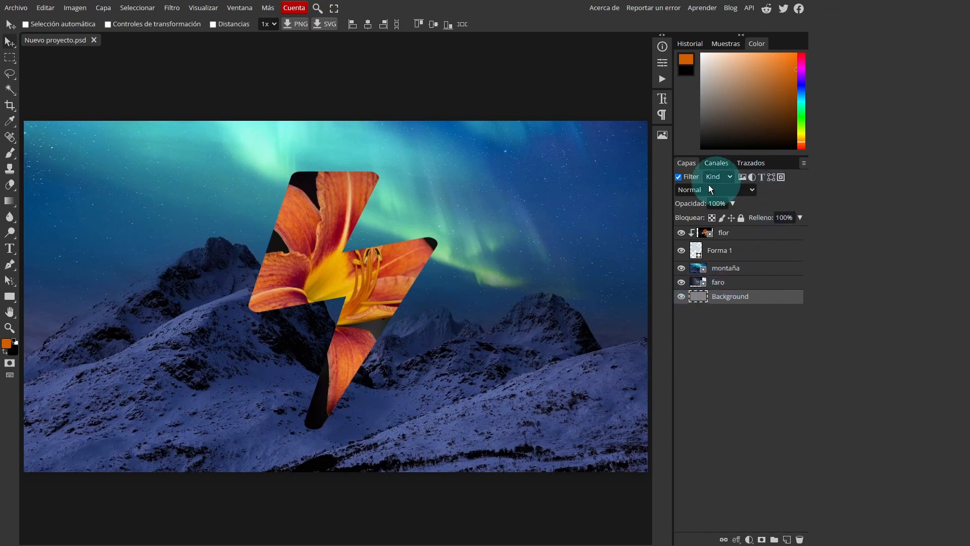
- Filter the layer list to pixel, smart object and shape layers one after another, and clear all the kind filters
left_click(741, 176)
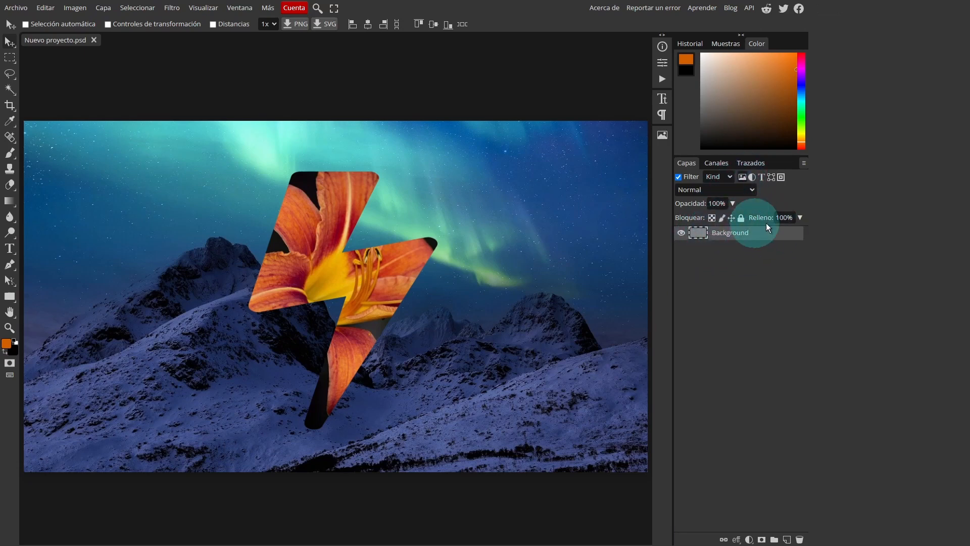
left_click(781, 178)
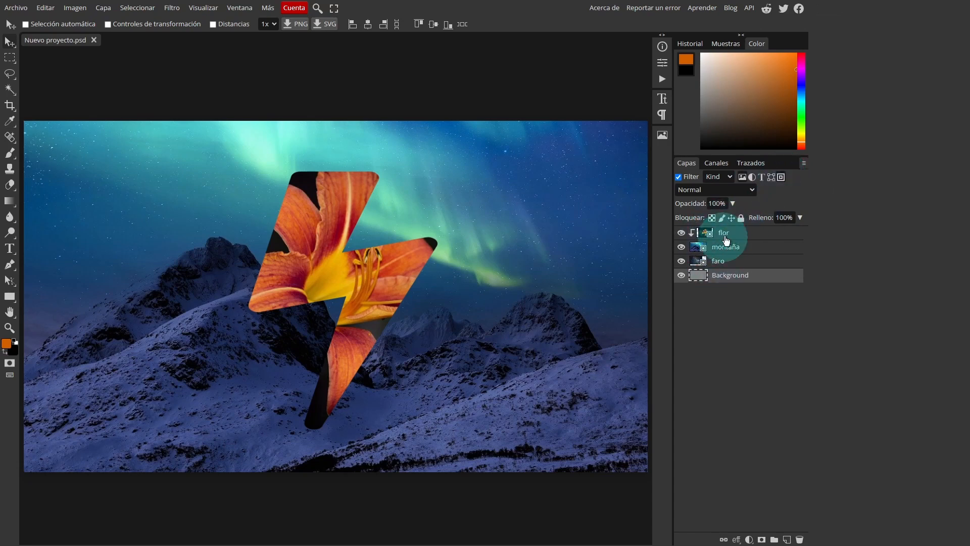
left_click(771, 177)
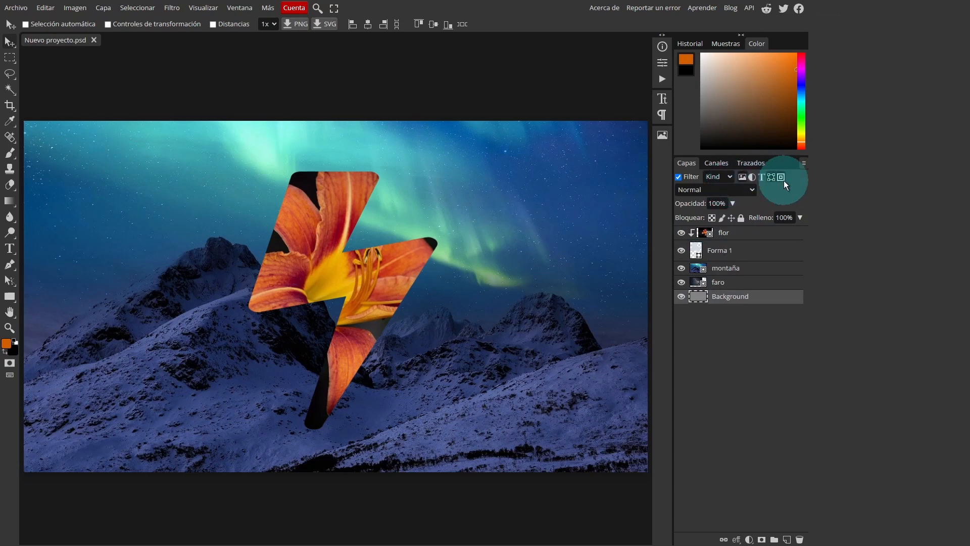
left_click(772, 176)
left_click(780, 176)
left_click(744, 177)
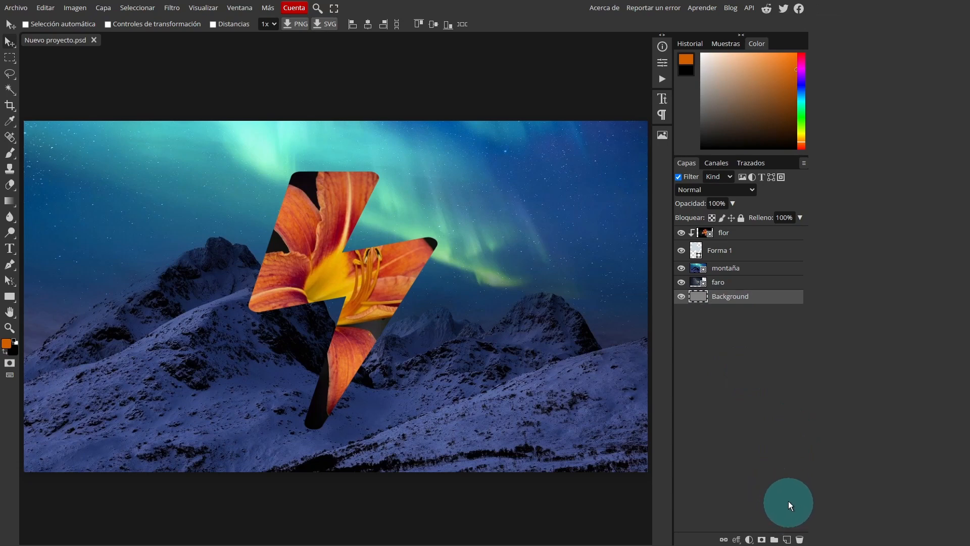
- Add a new layer at the top of the layer stack and paint freehand orange brush strokes on it
left_click(787, 540)
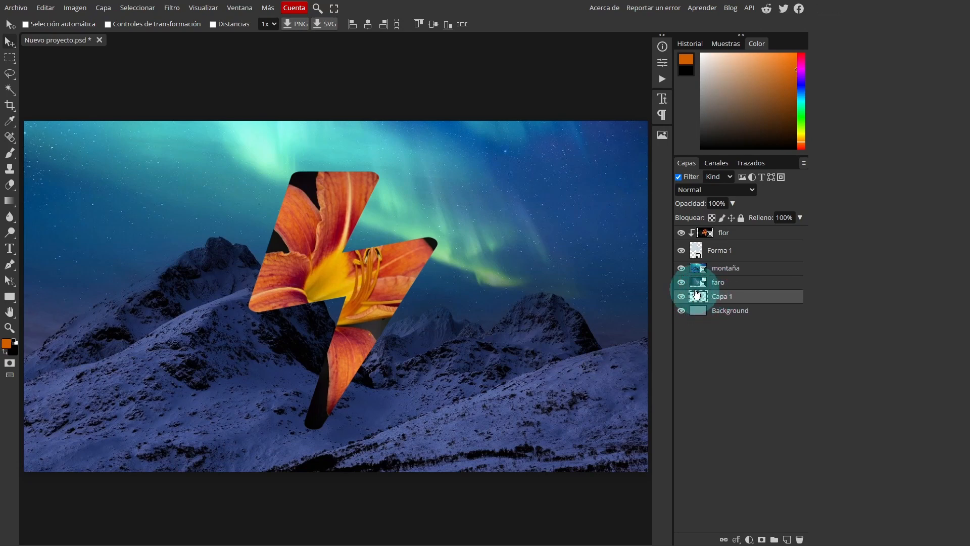
left_click_drag(699, 290, 733, 233)
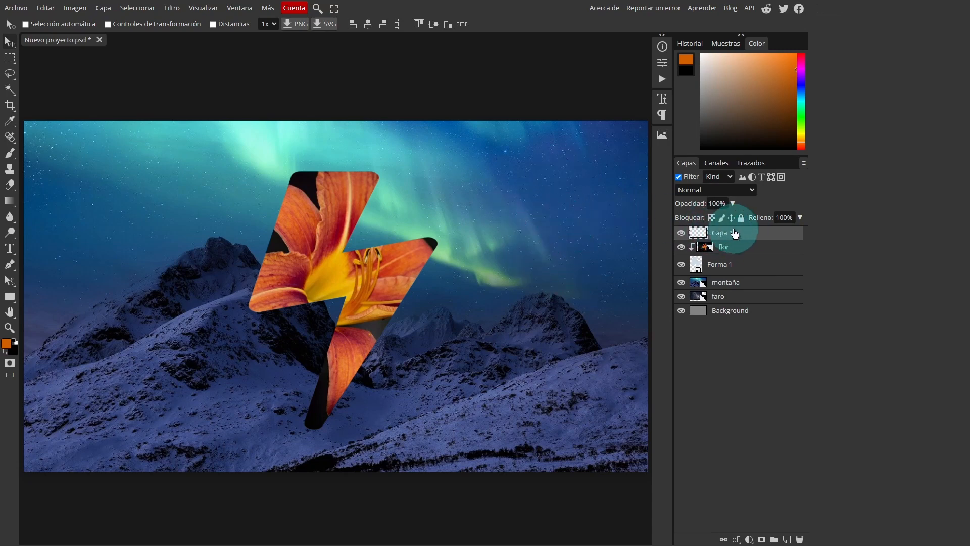
left_click(10, 153)
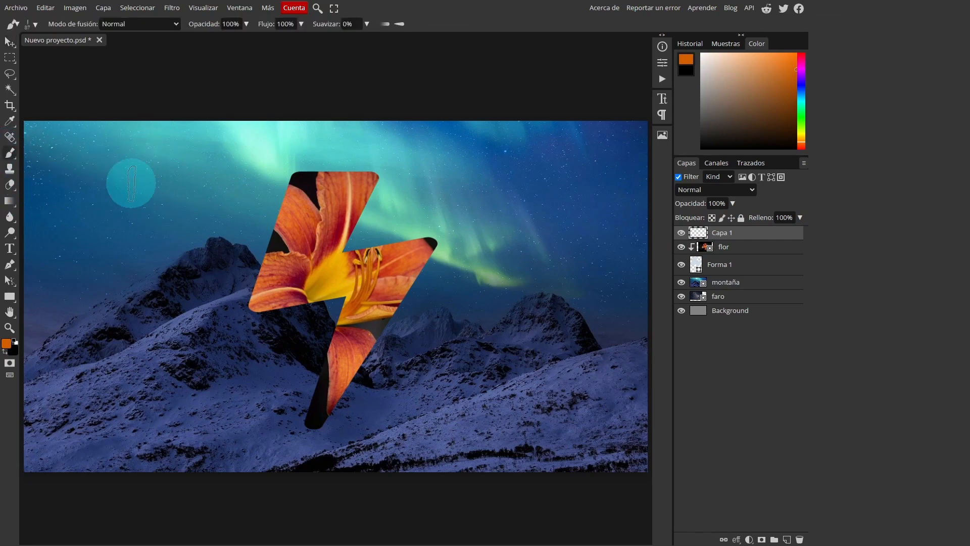
mouse_move(167, 164)
left_mouse_down()
mouse_move(113, 389)
mouse_move(278, 340)
mouse_move(332, 350)
left_mouse_up()
mouse_move(435, 184)
left_mouse_down()
mouse_move(411, 301)
mouse_move(500, 338)
left_mouse_up()
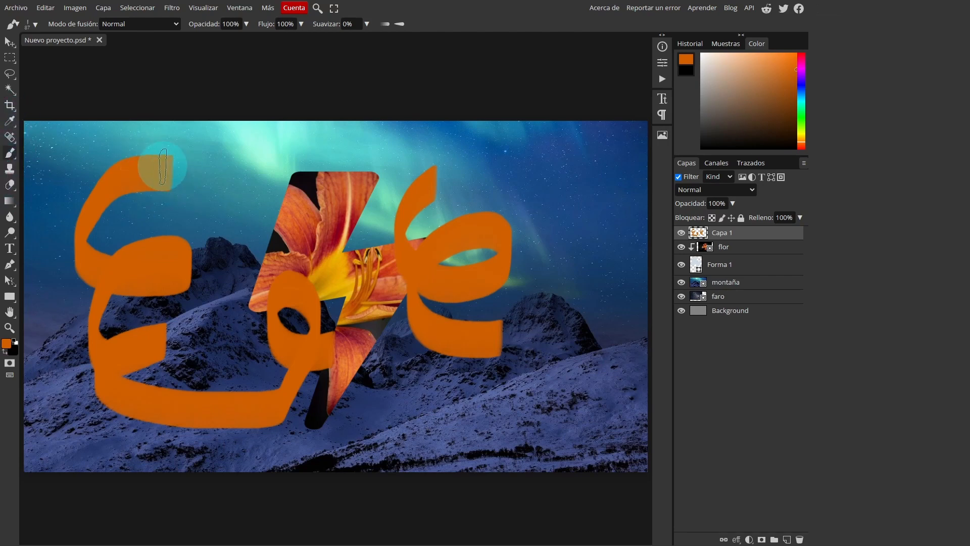
- Erase parts of the orange strokes near the upper-left end and the right-hand loop with the Eraser
left_click(10, 185)
mouse_move(175, 182)
left_mouse_down()
mouse_move(140, 197)
mouse_move(157, 183)
mouse_move(71, 204)
mouse_move(117, 183)
mouse_move(107, 172)
mouse_move(172, 171)
left_mouse_up()
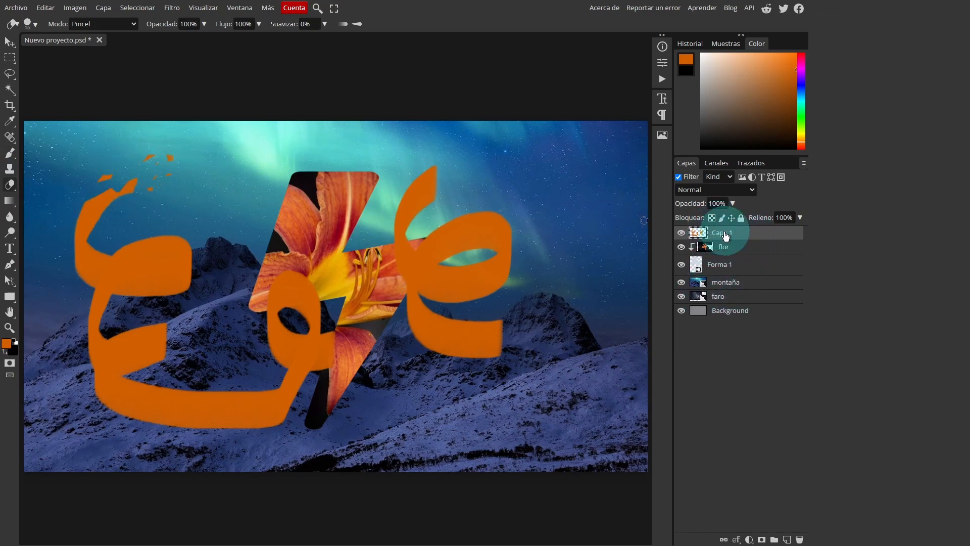
left_click_drag(533, 211, 500, 237)
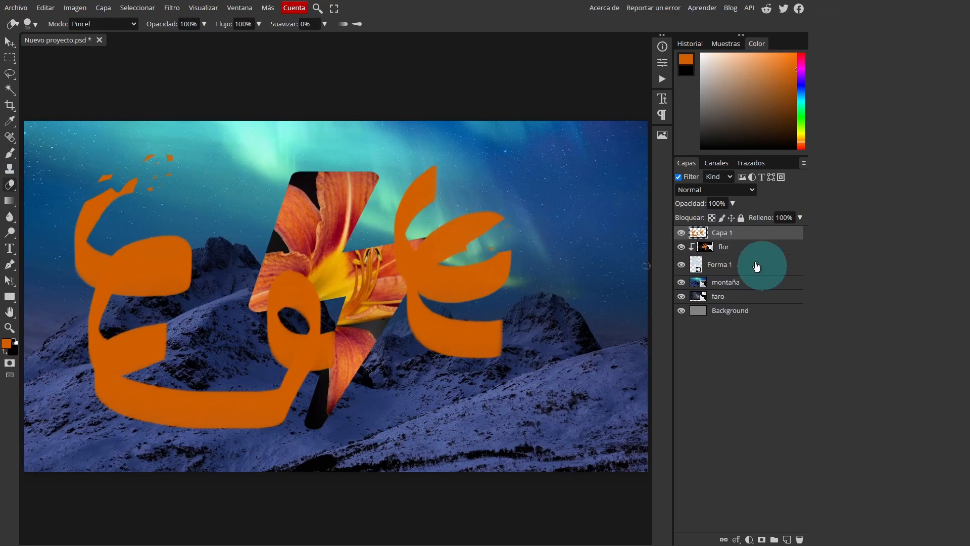
- Inspect the montaña, faro and Forma 1 layers, filtering the list to smart objects and clearing that filter
left_click(724, 283)
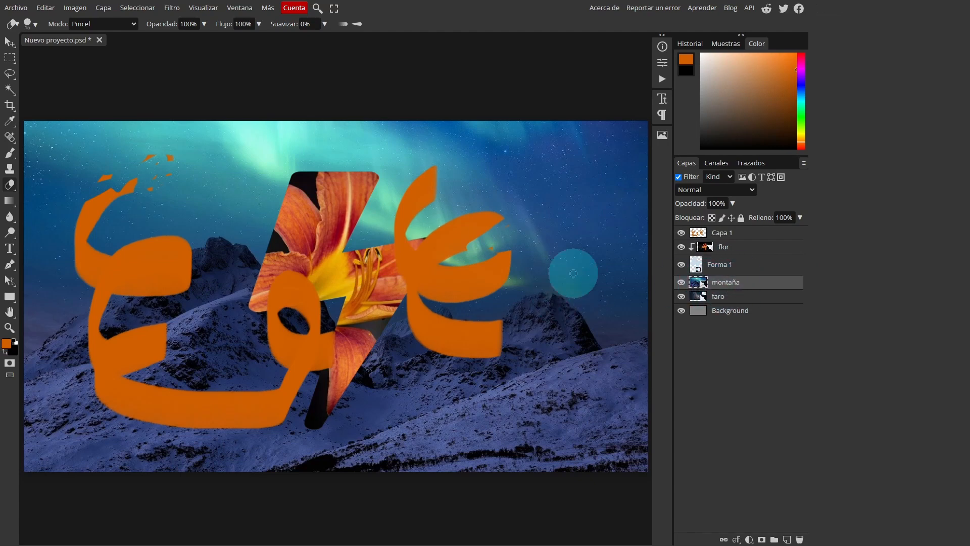
left_click(708, 296)
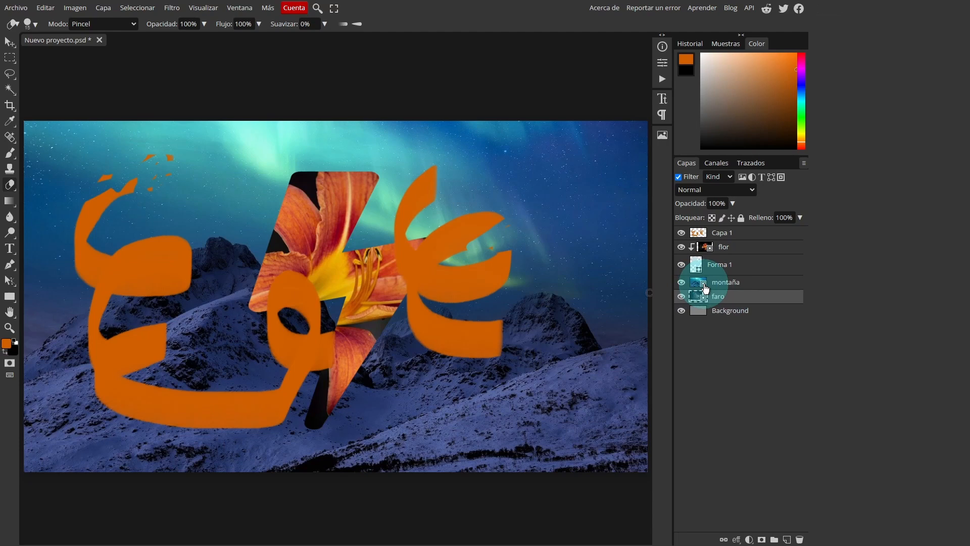
left_click(781, 178)
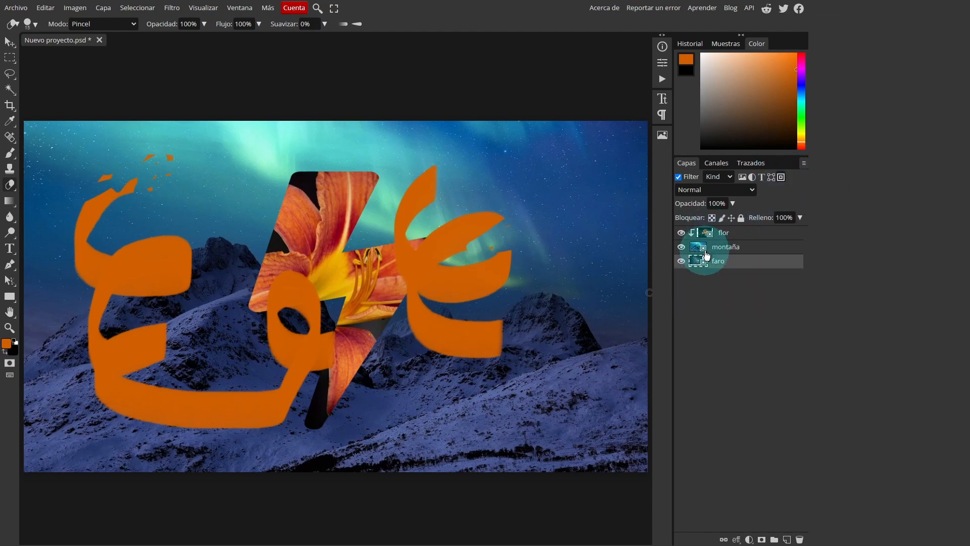
left_click(781, 178)
left_click(781, 178)
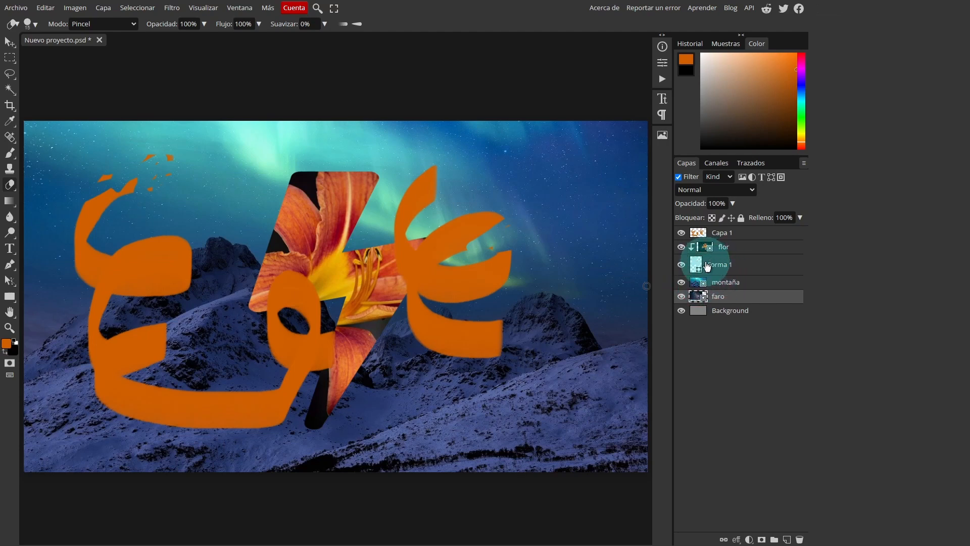
left_click(735, 263)
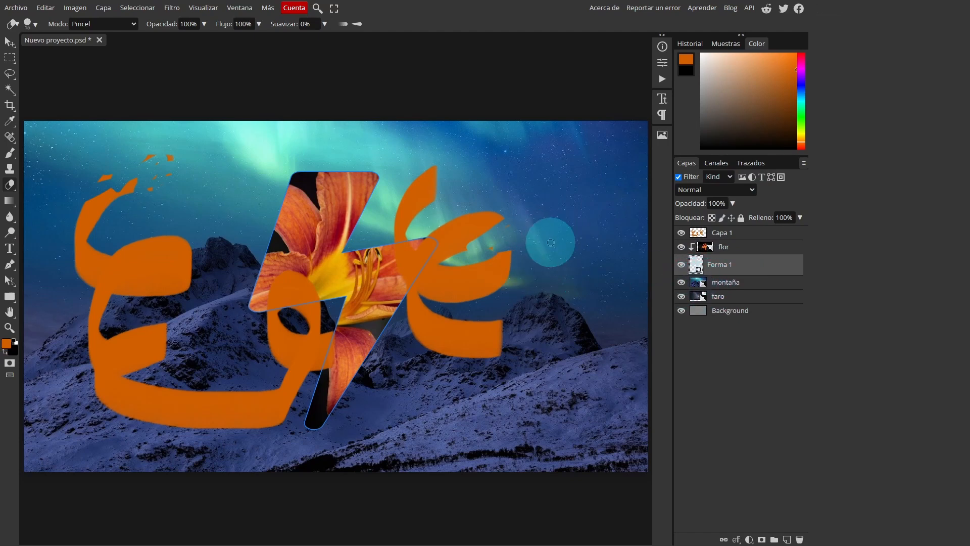
- Try to paint with the Brush on the montaña smart object, dismissing the request to rasterize it
left_click(686, 283)
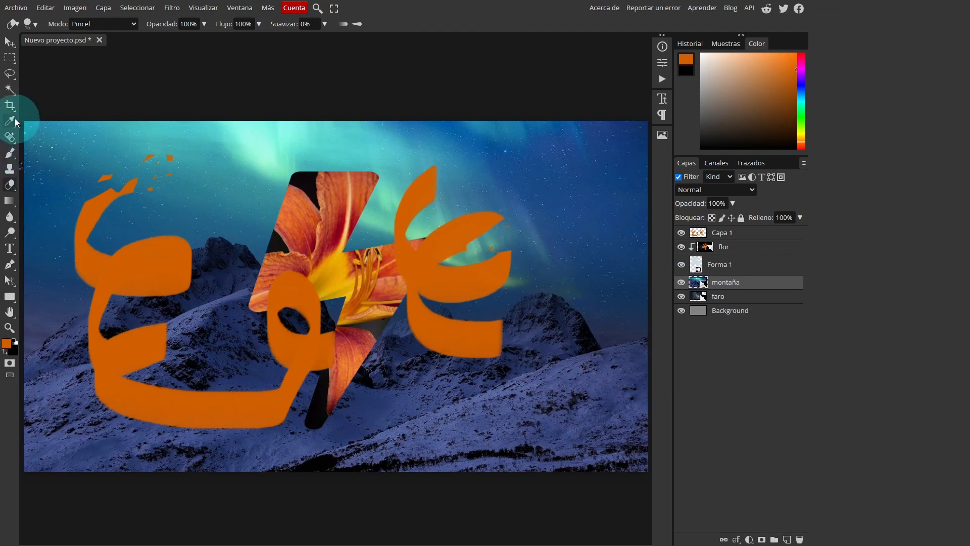
left_click(10, 152)
left_click(548, 202)
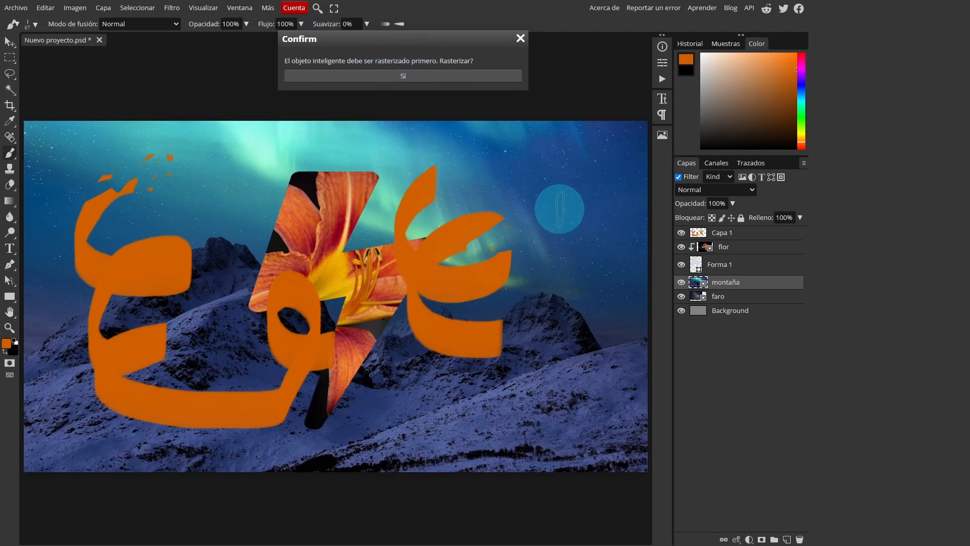
left_click(728, 265)
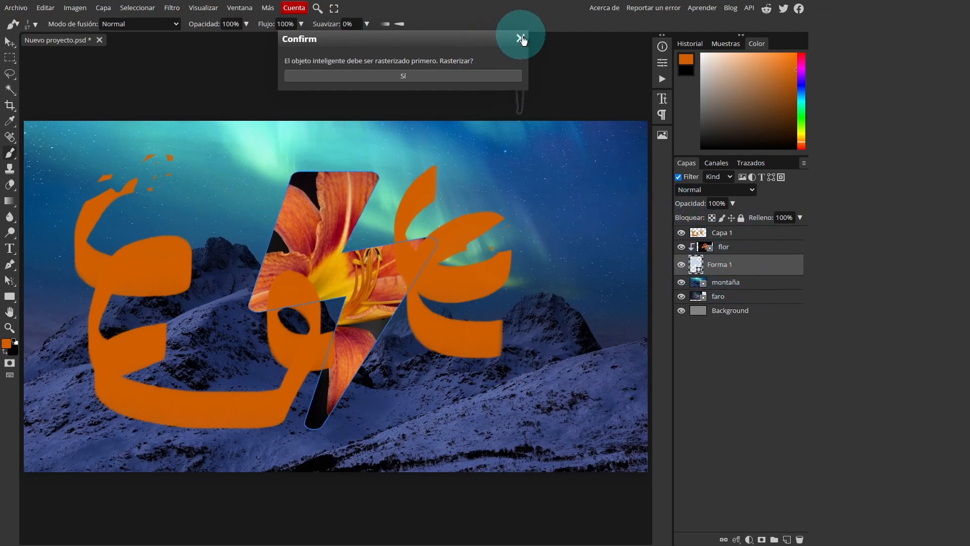
left_click(521, 37)
- Look up the Rasterizar command among the Forma 1 layer's options and close them without applying it
left_click(718, 266)
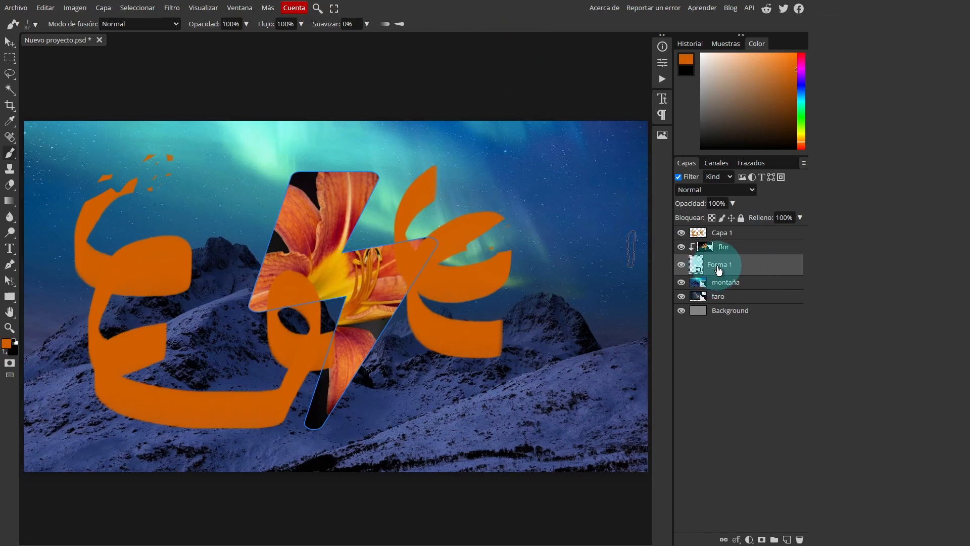
right_click(718, 267)
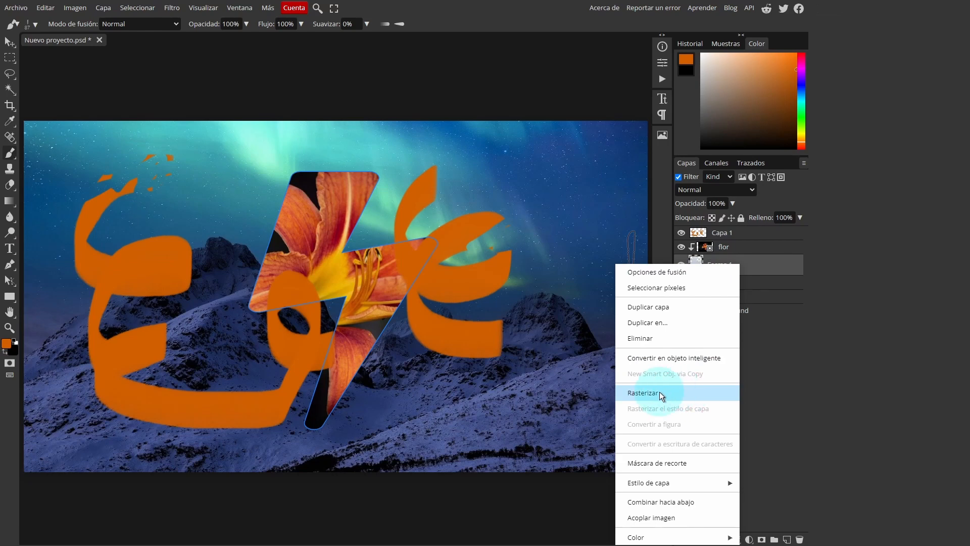
left_click(792, 389)
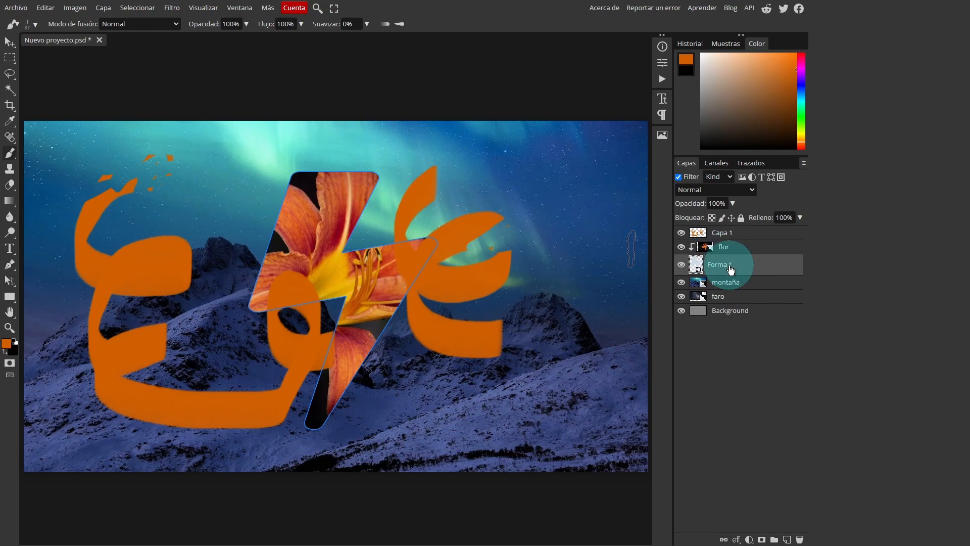
left_click(576, 155)
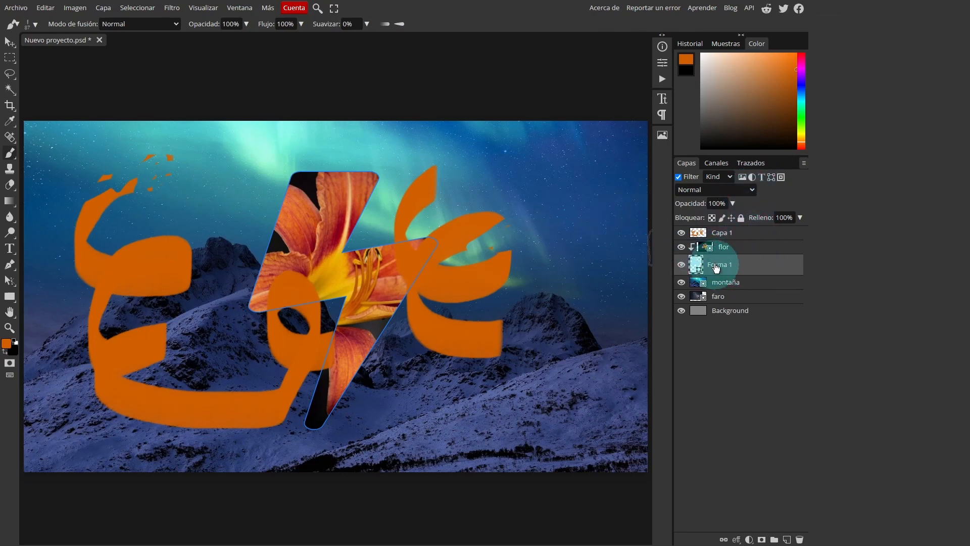
- Examine the available pen, path selection and shape tool variants while the Forma 1 layer is selected
left_click(10, 268)
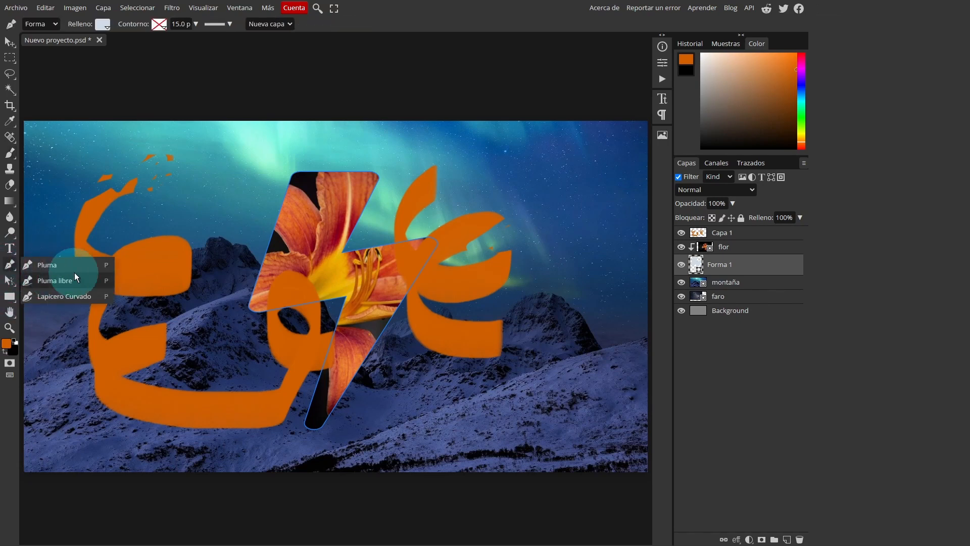
left_click(10, 281)
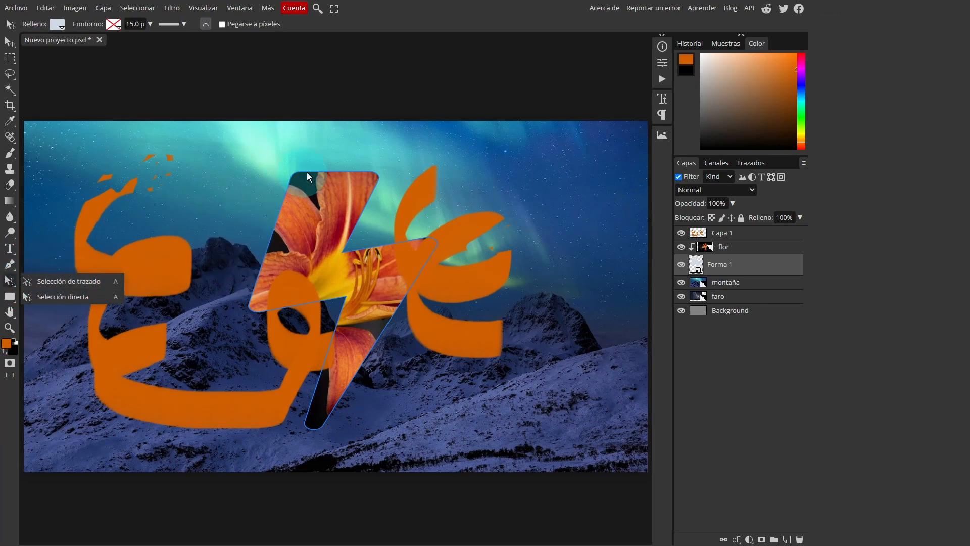
left_click(10, 297)
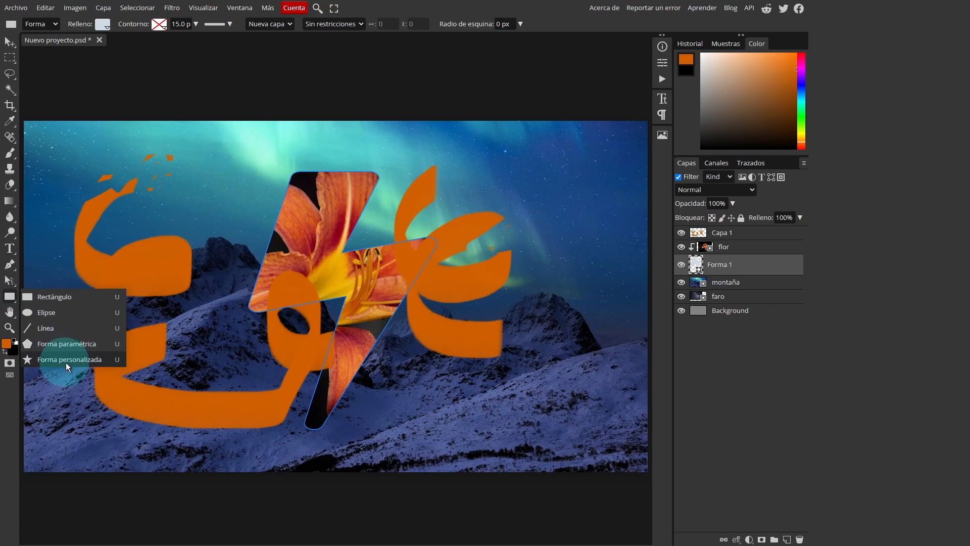
left_click(8, 299)
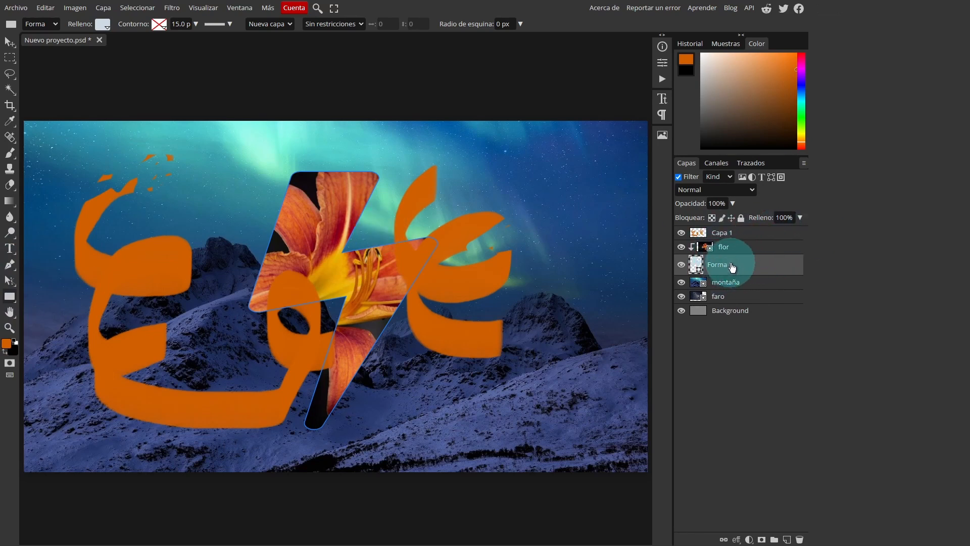
- Compare the paths listed for the Forma 1 shape layer with those for the Capa 1 pixel layer
left_click(757, 166)
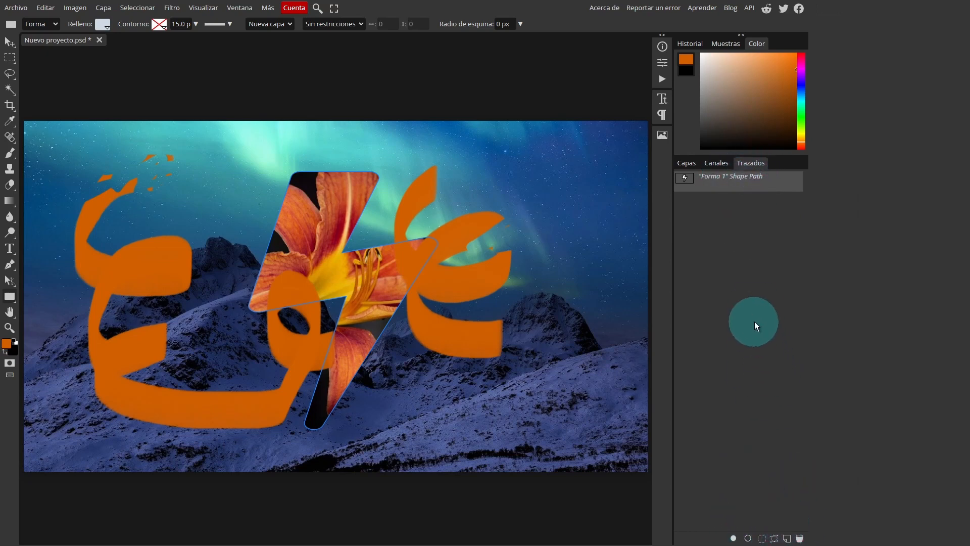
left_click(686, 163)
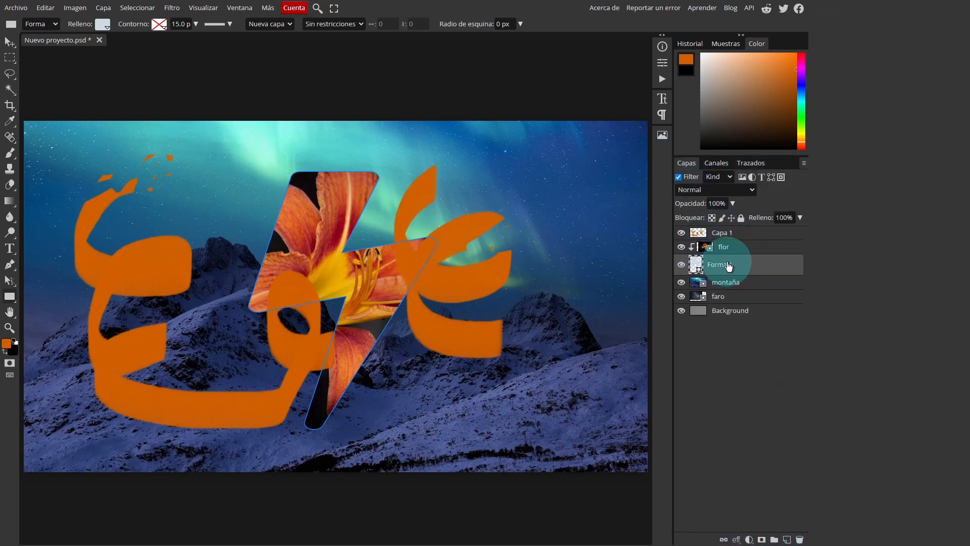
left_click(718, 232)
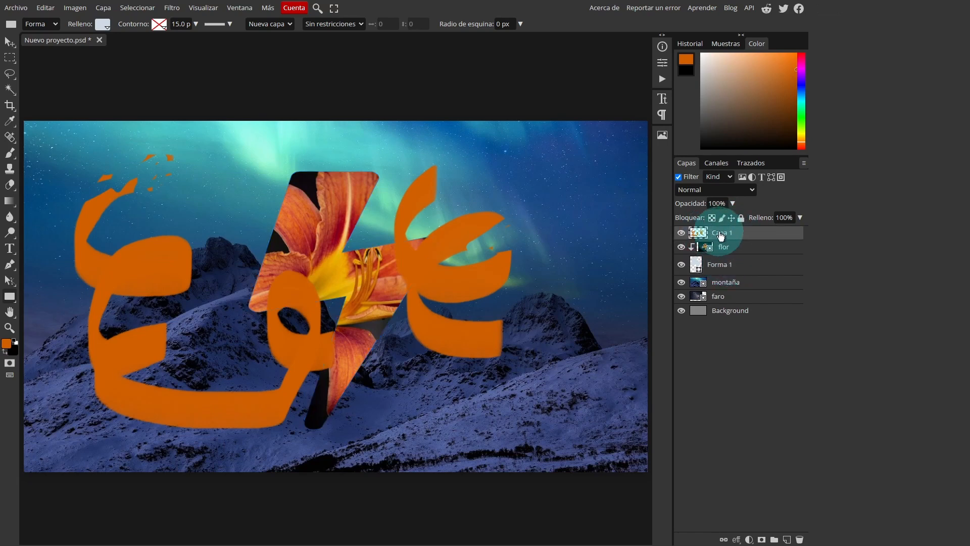
left_click(752, 163)
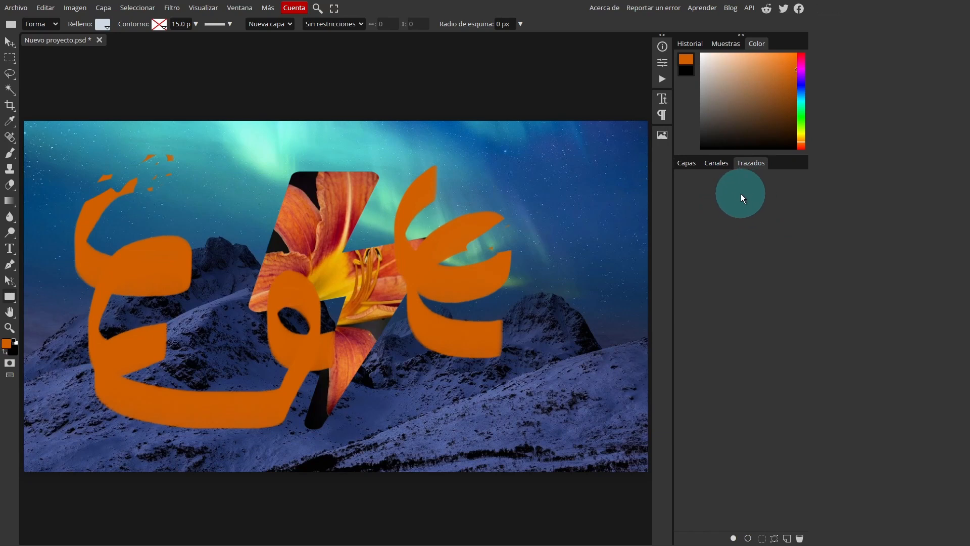
left_click(691, 164)
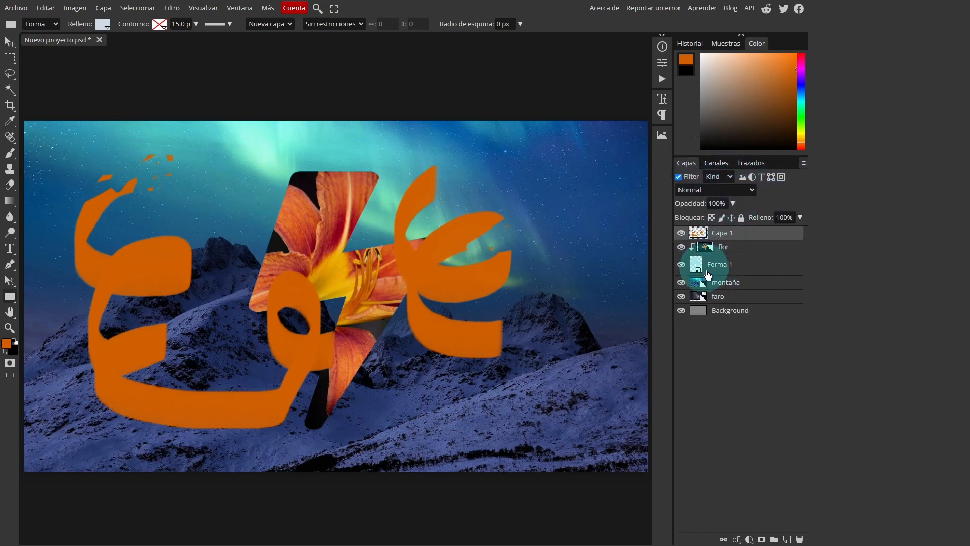
left_click(755, 162)
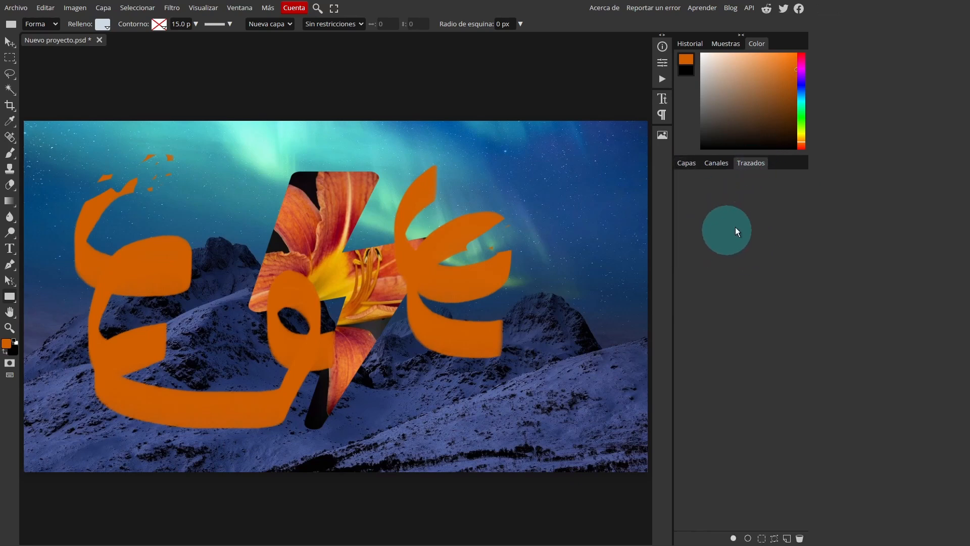
left_click(683, 163)
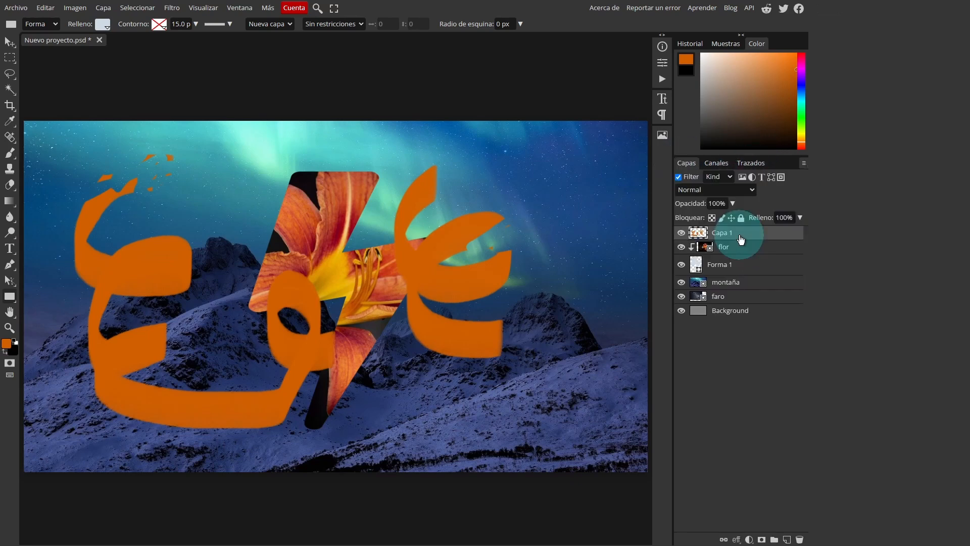
left_click(726, 265)
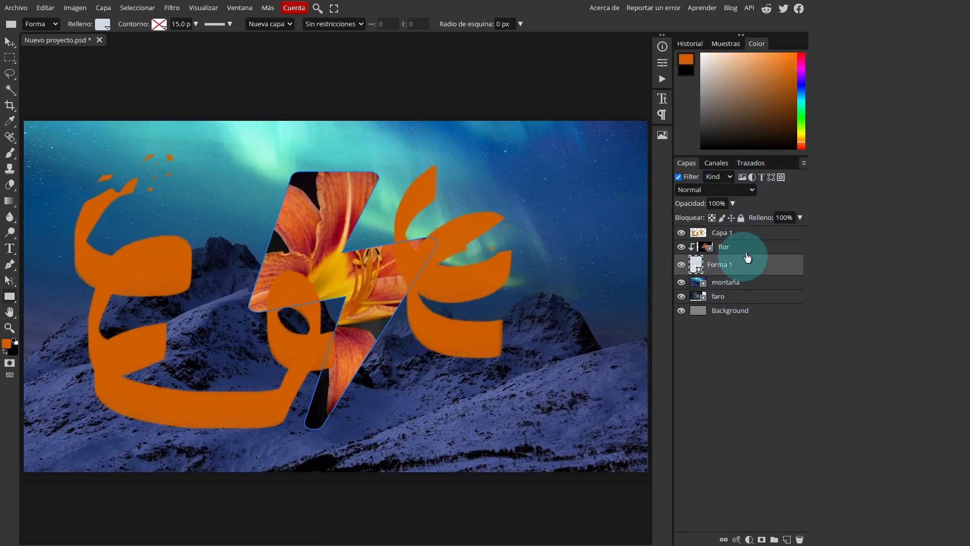
- Check the layer list with the text layer filter, clear the filter and delete the painted Capa 1 layer
left_click(761, 178)
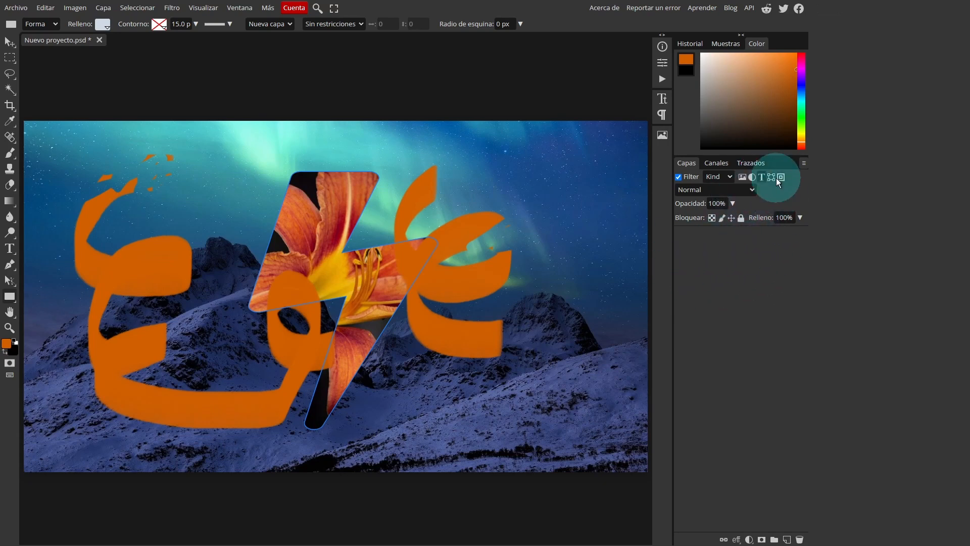
left_click(763, 176)
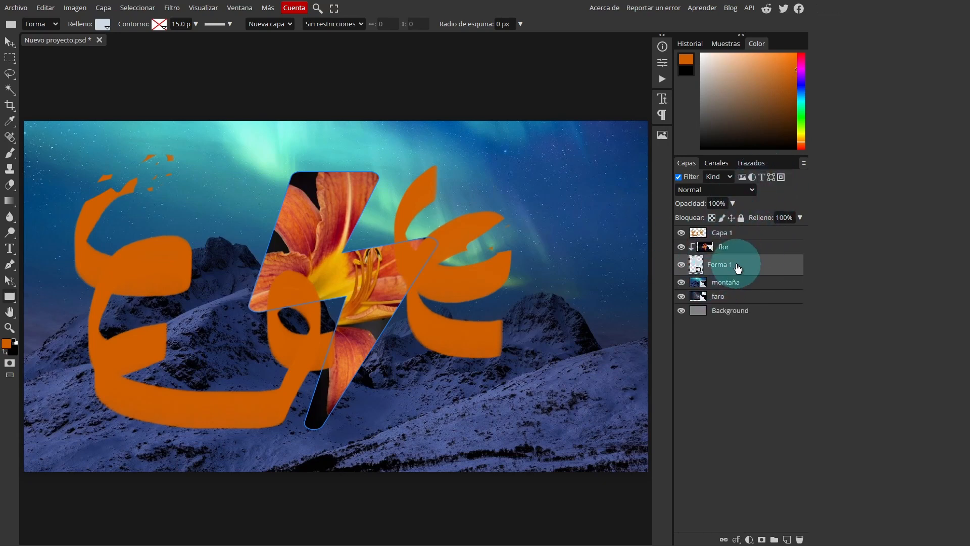
left_click(735, 233)
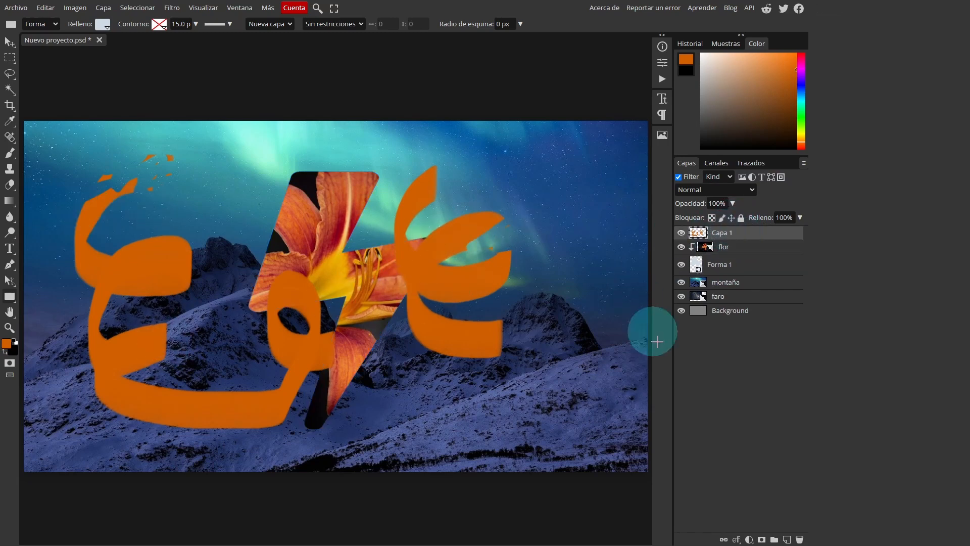
left_click(800, 539)
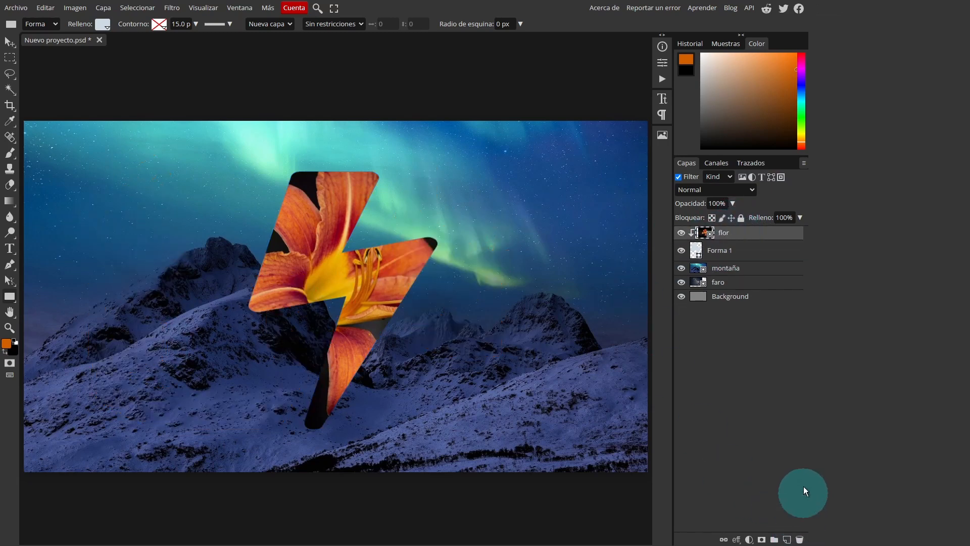
- Add the point text "Texto de título" on a new layer directly above Forma 1, near the upper part of the image
left_click(719, 254)
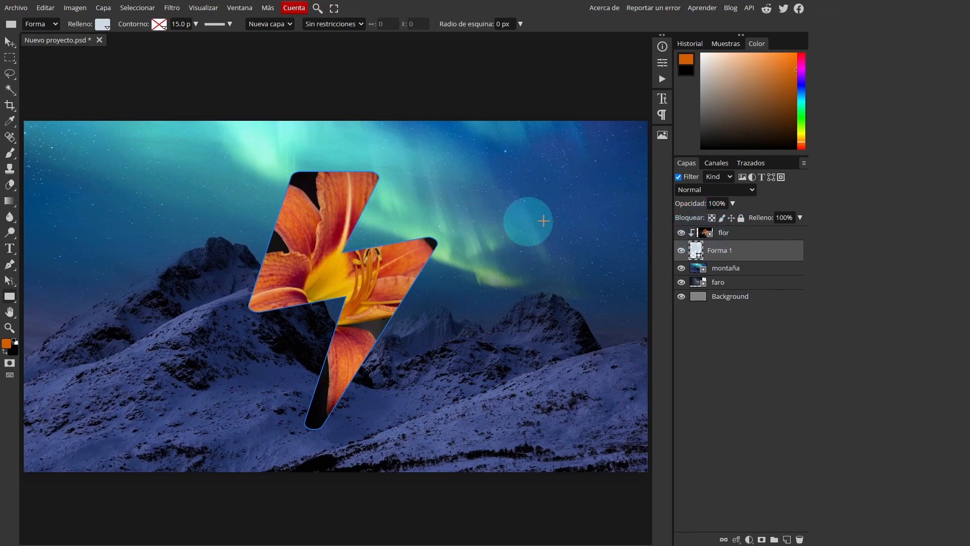
left_click(9, 248)
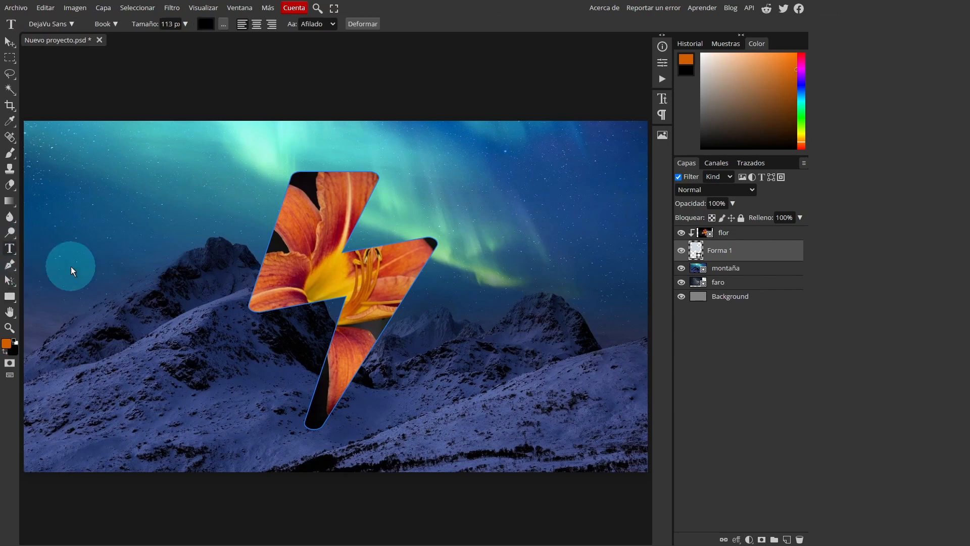
left_click(202, 201)
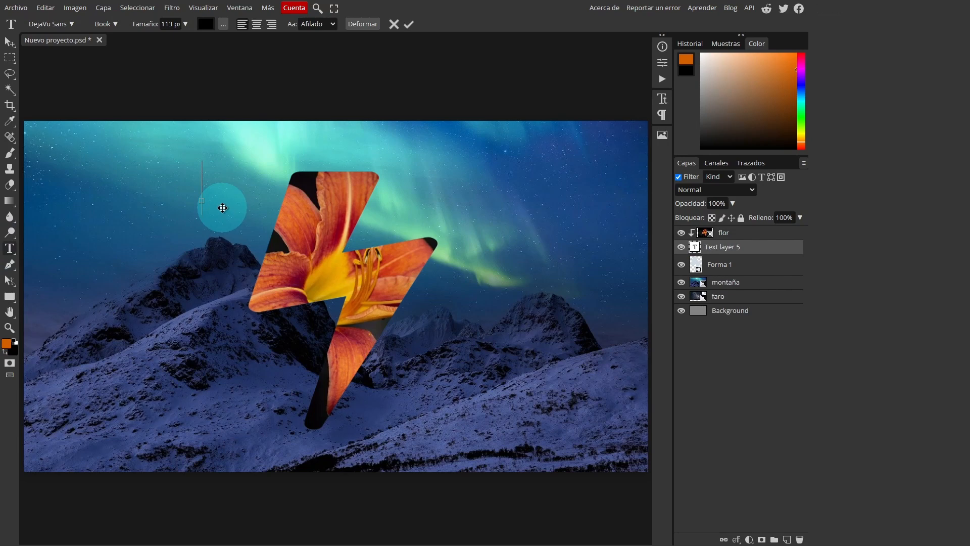
type("Texto")
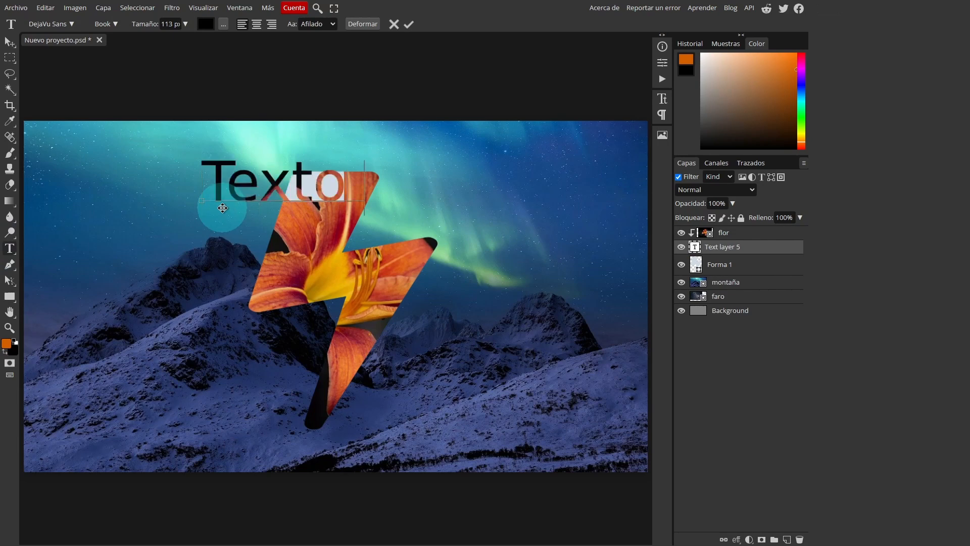
type(" de título")
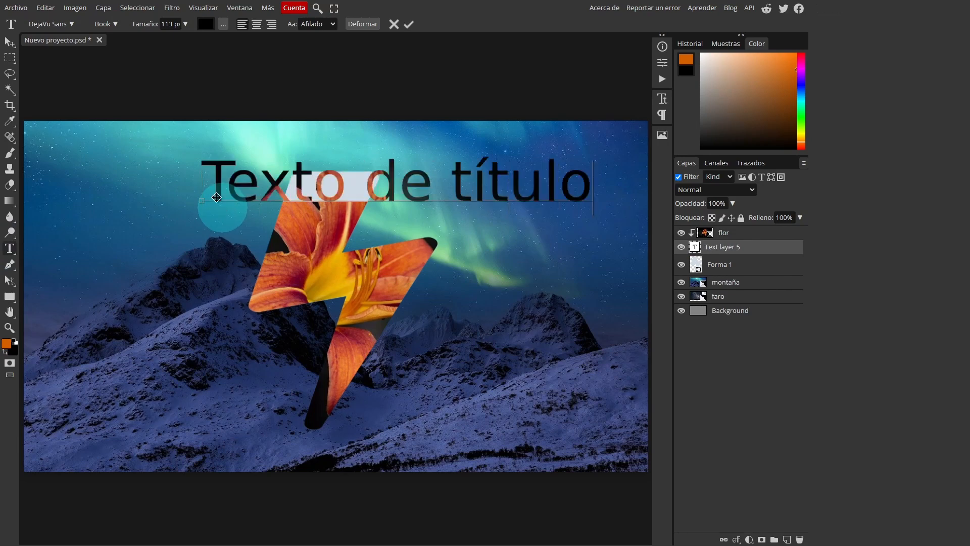
- Move the title text down across the middle of the lightning bolt shape
left_click(10, 42)
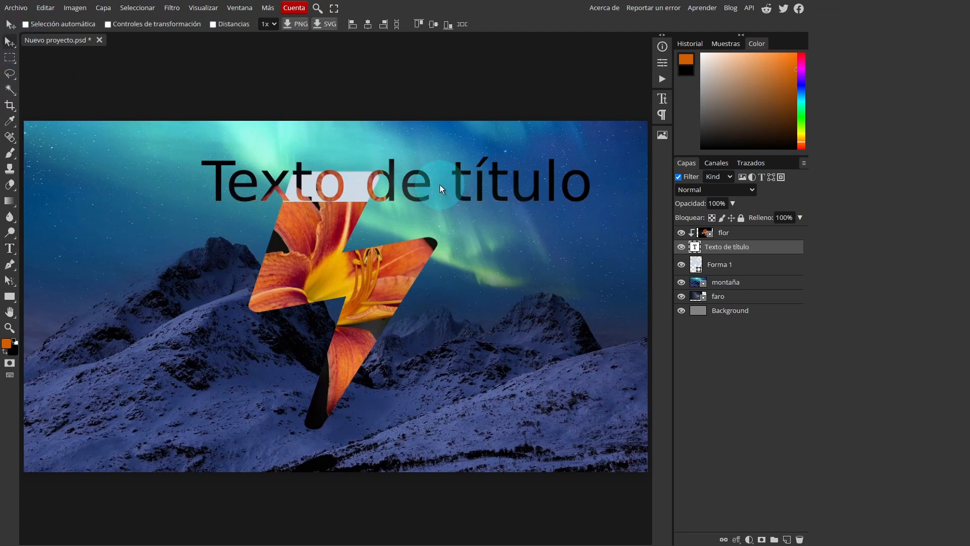
left_click_drag(459, 182, 387, 240)
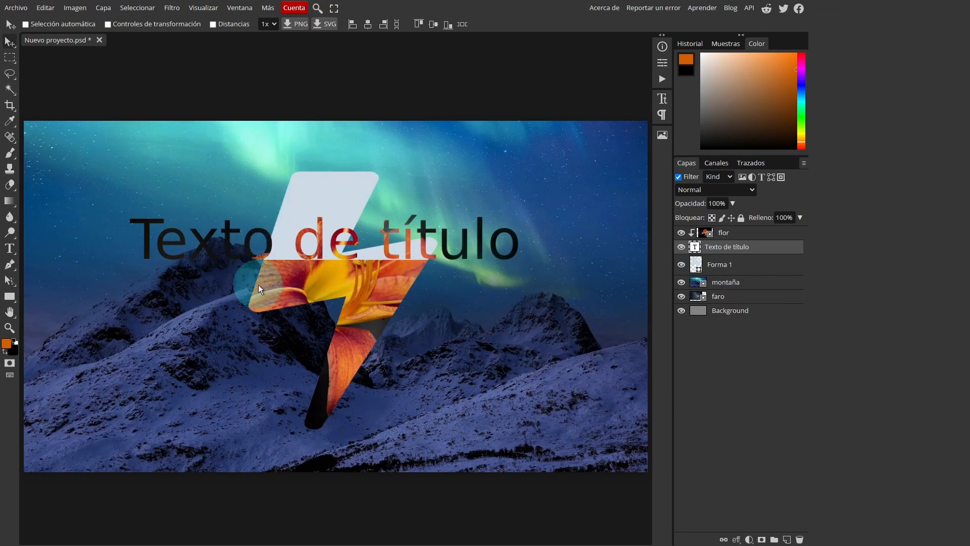
left_click_drag(405, 232, 434, 234)
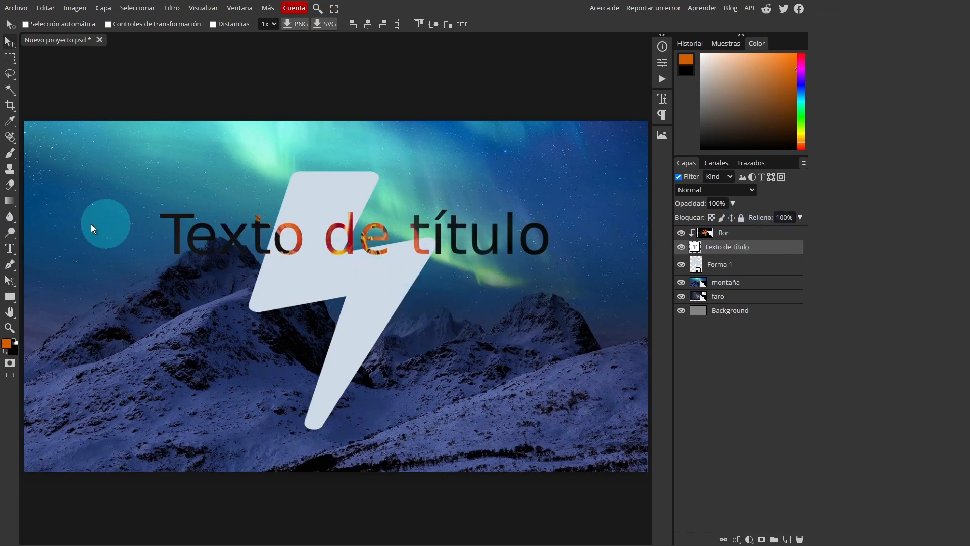
- Break the title text into two lines so that "título" starts the second line
left_click(10, 248)
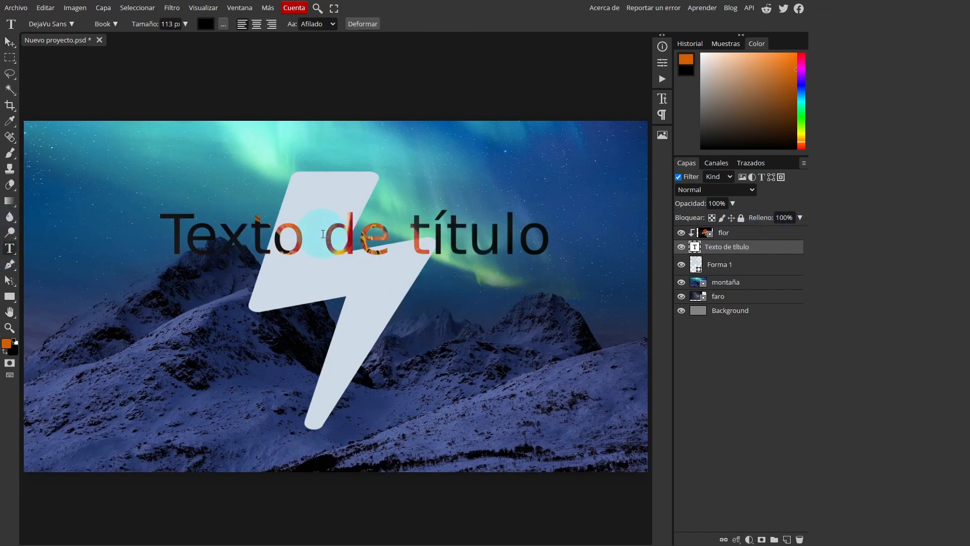
left_click(409, 235)
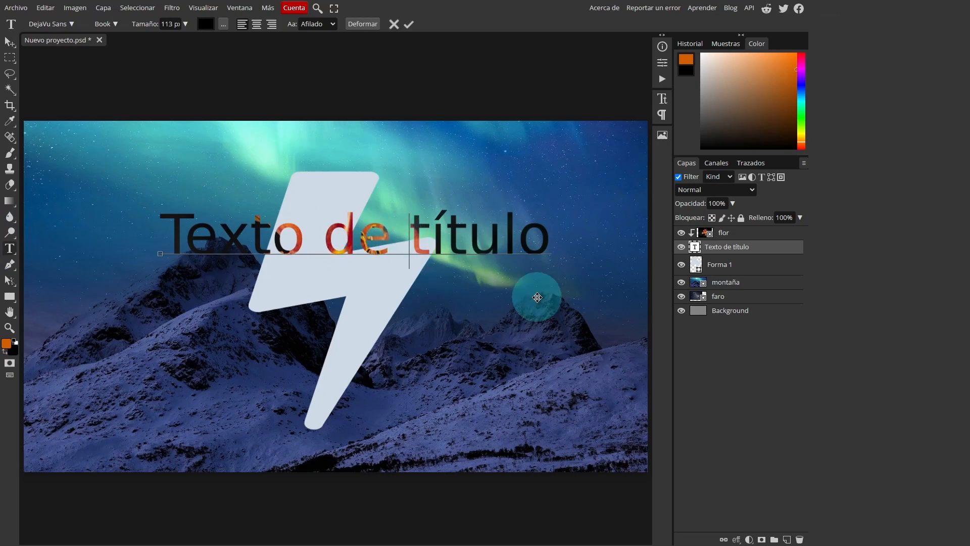
key("BackSpace")
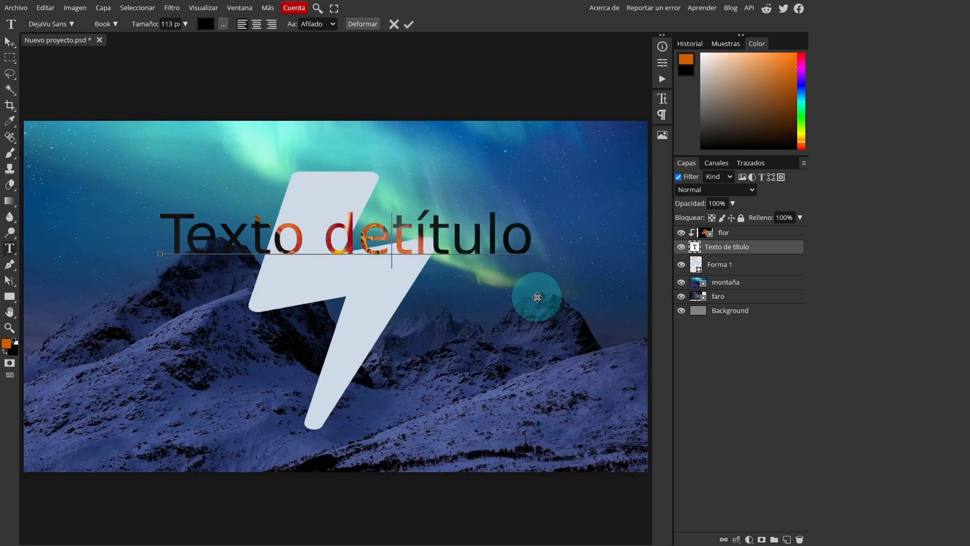
key("Return")
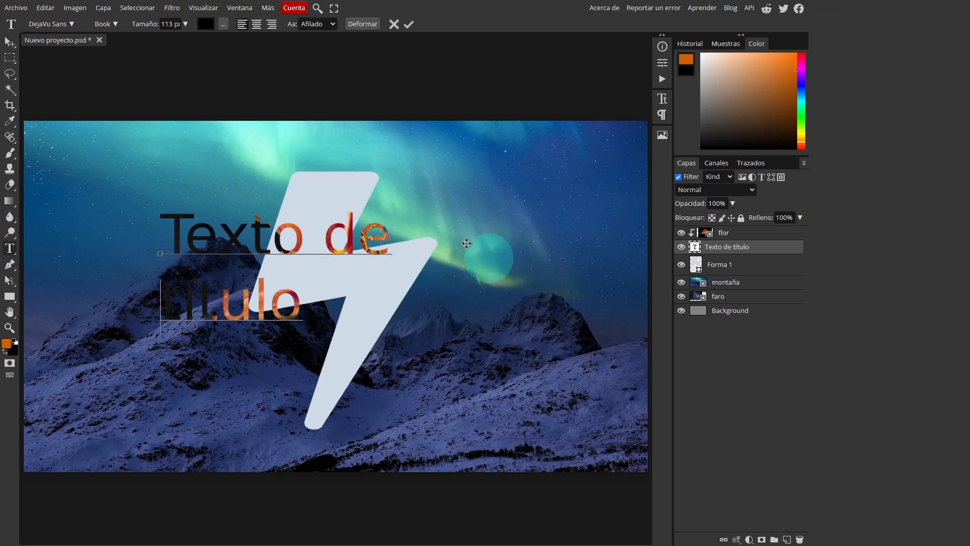
- Move the two-line title into the upper-left corner of the image, clear of the lightning bolt
left_click(10, 42)
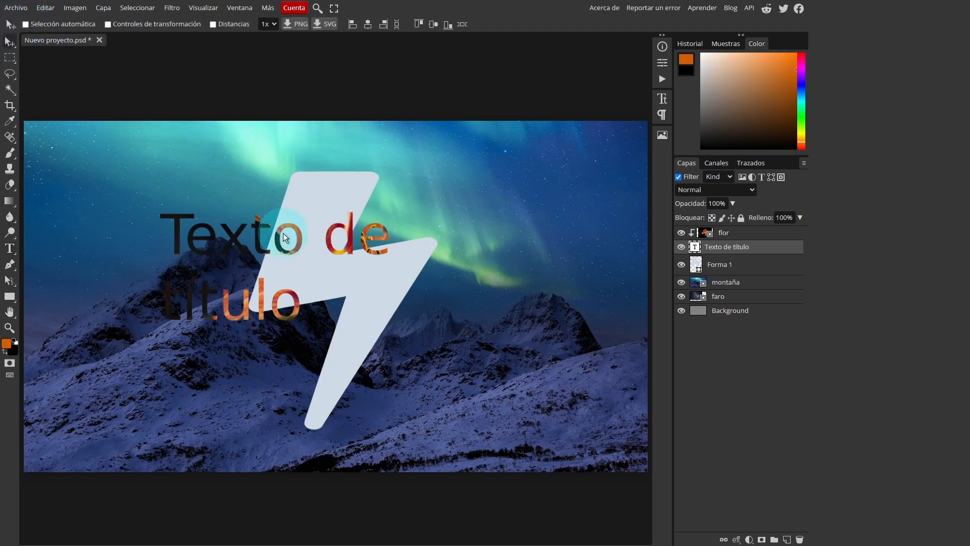
left_click_drag(280, 234, 348, 228)
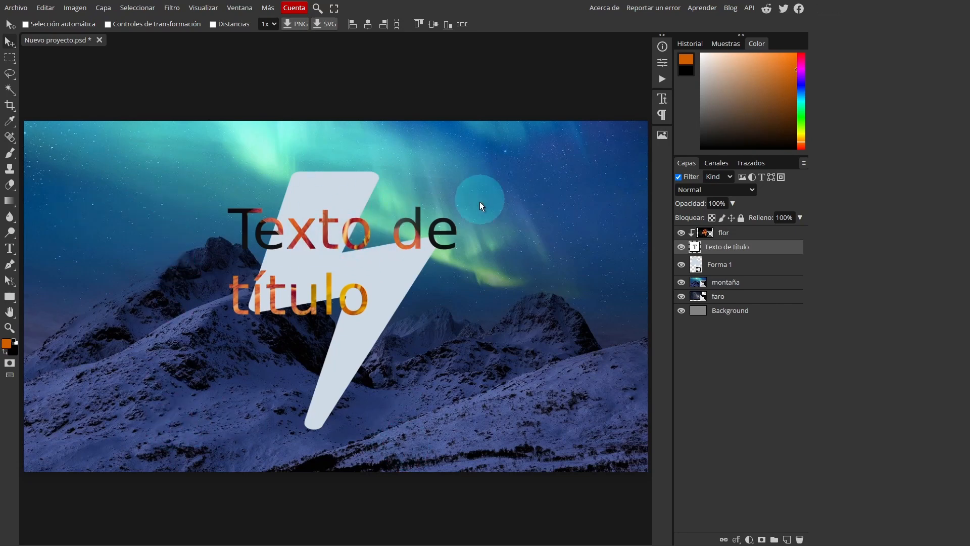
left_click_drag(362, 235, 162, 157)
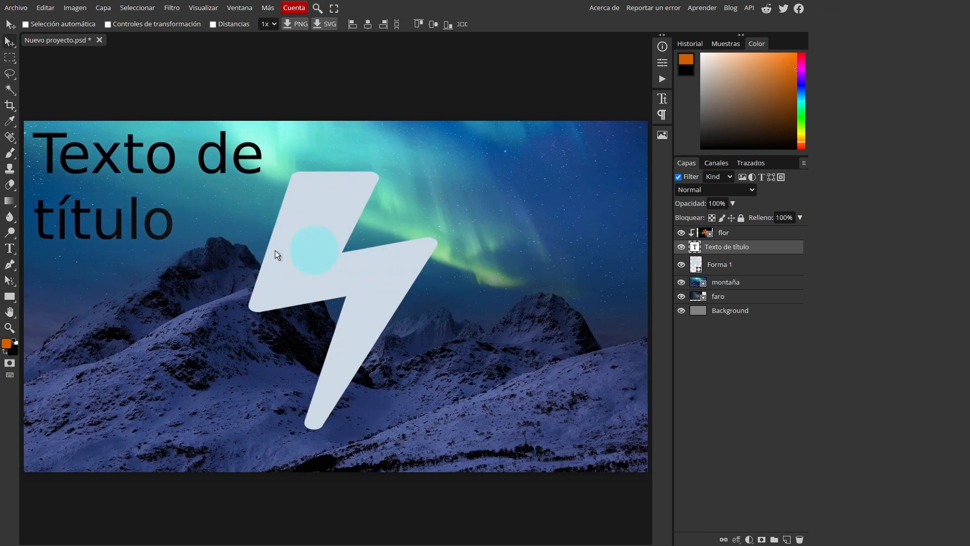
- Create a paragraph text box over the lower middle of the image containing the filler text "sd ad s sdasd asd as"
left_click(9, 248)
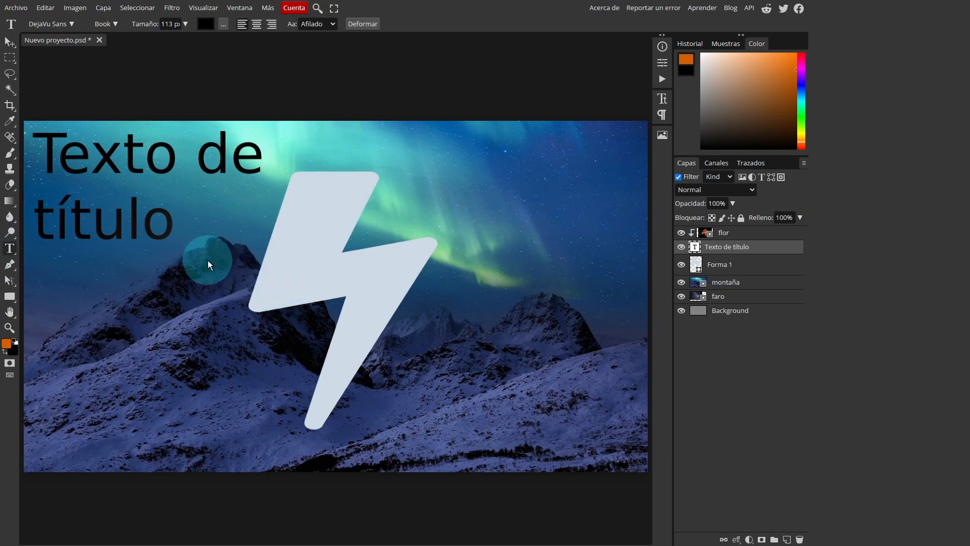
left_click_drag(211, 273, 515, 468)
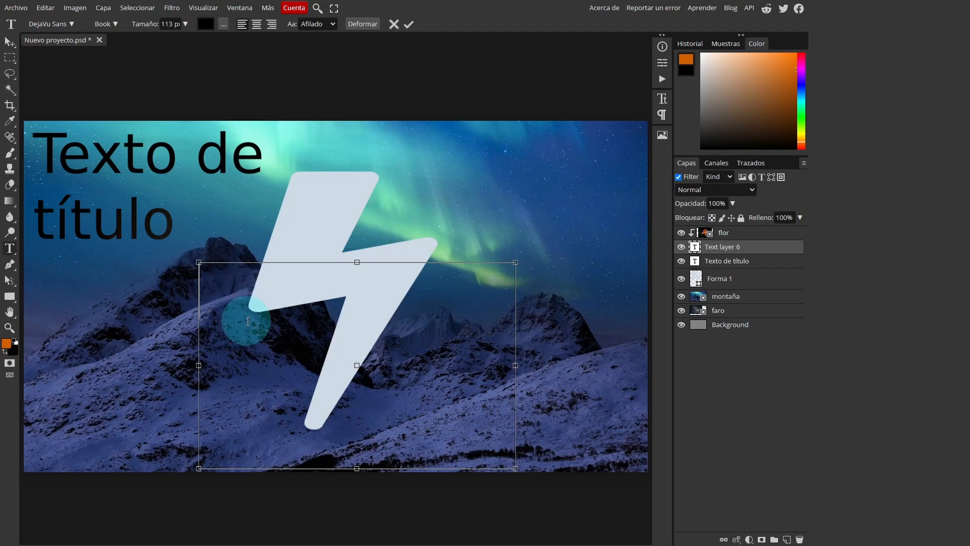
type("sd ad s sdasd asd as")
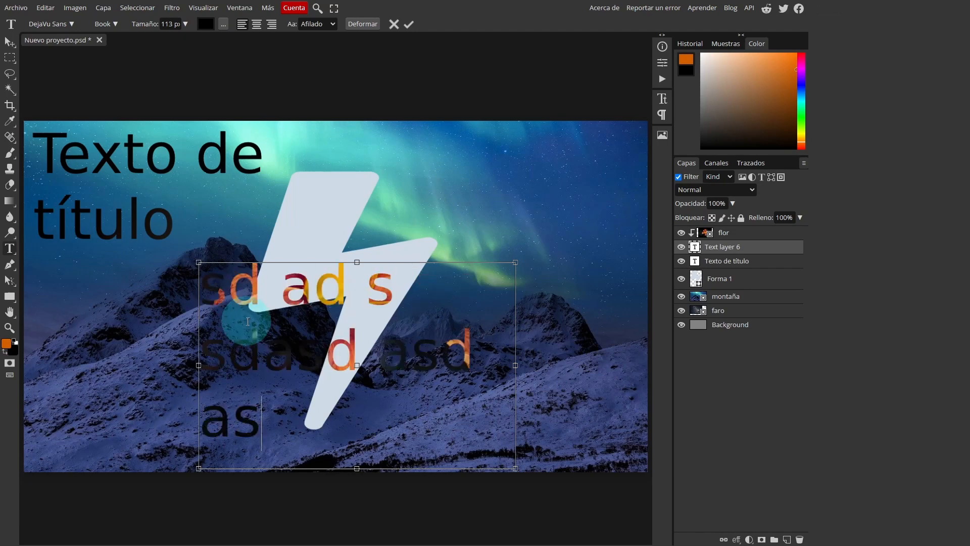
left_click(8, 48)
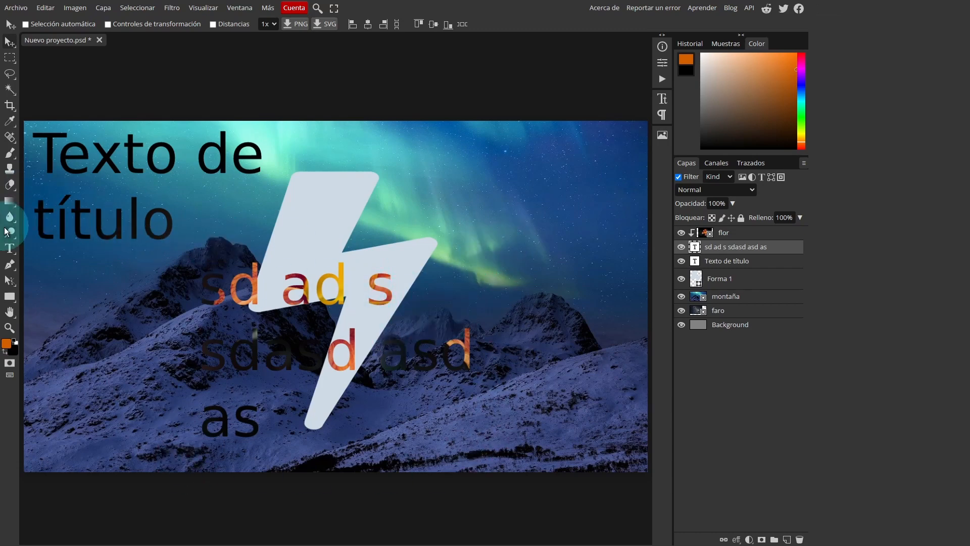
- Make the paragraph text box narrower and shorter, and move it up over the lightning bolt
left_click(9, 248)
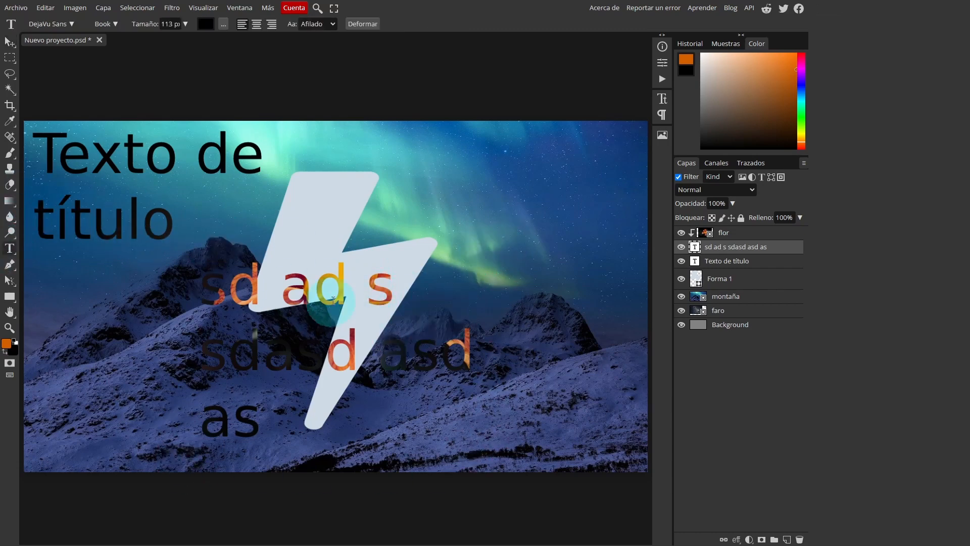
left_click(336, 303)
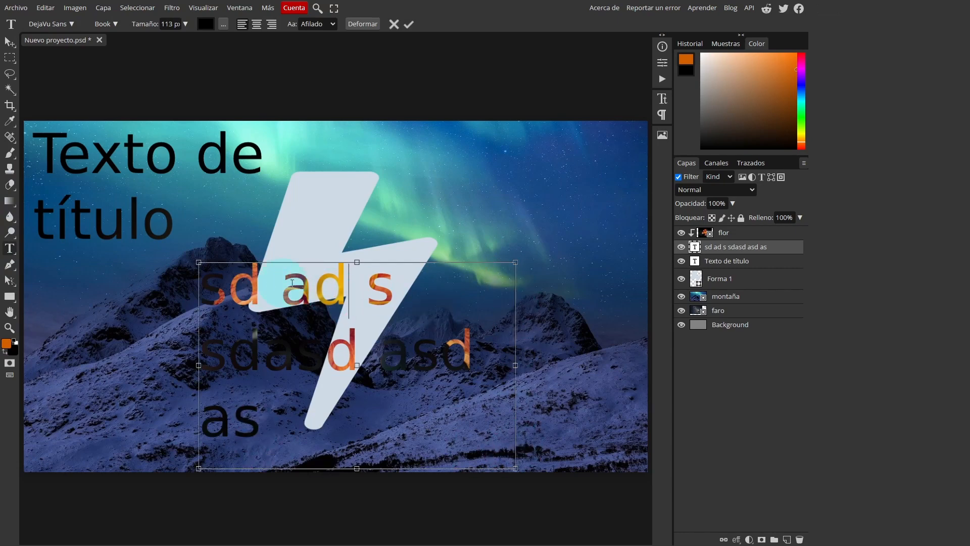
left_click_drag(518, 365, 467, 345)
left_click(10, 42)
left_click_drag(312, 228, 357, 186)
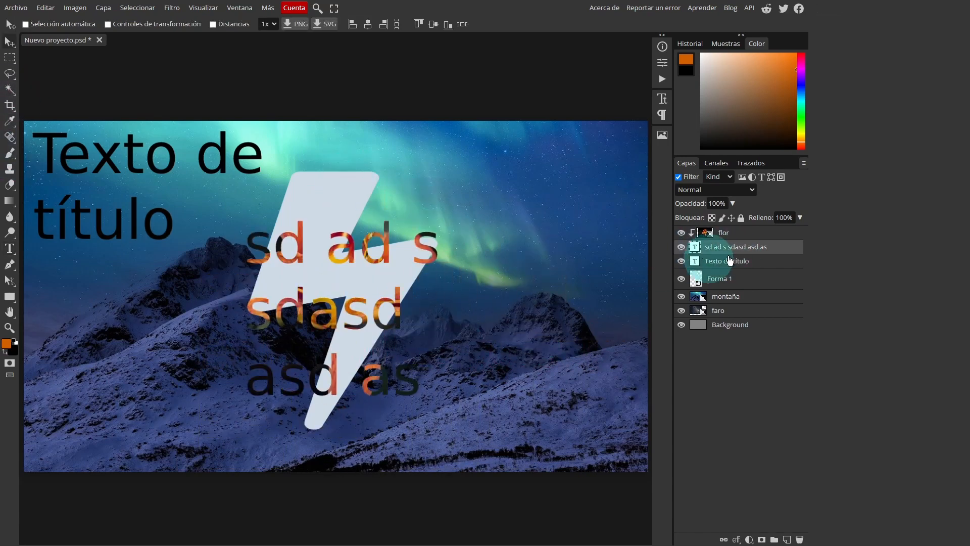
- Delete both text layers, the title and the paragraph text
left_click(736, 261, "ctrl")
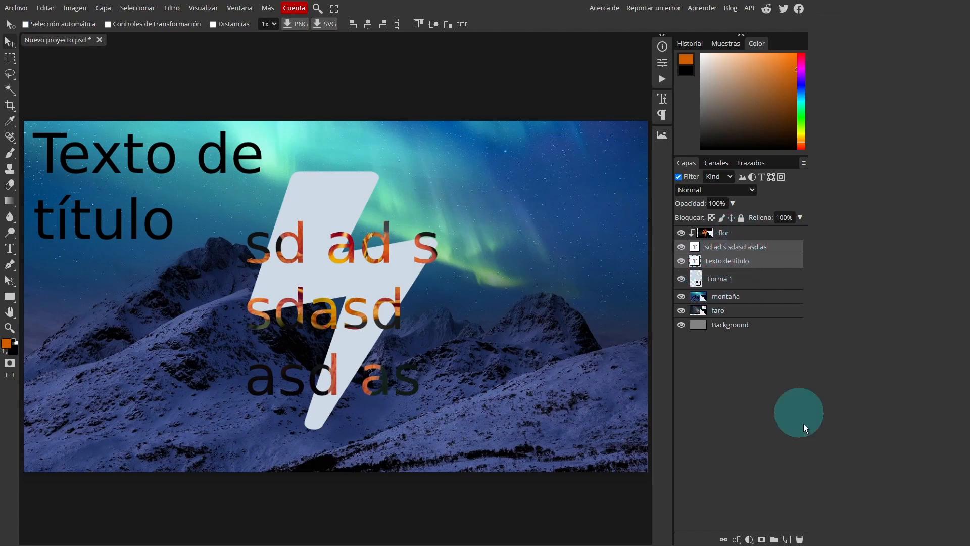
left_click(800, 539)
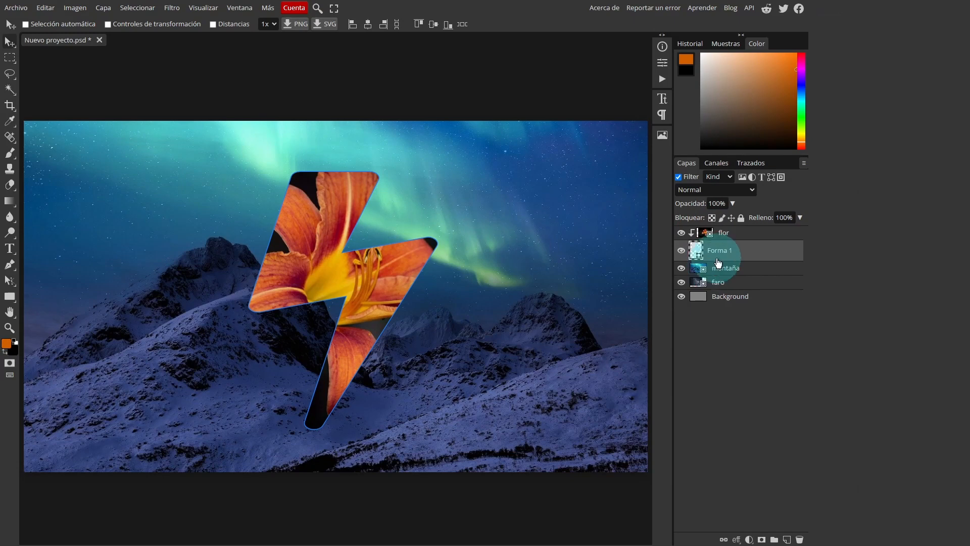
- Filter the layer list to adjustment layers only, clear that filter, and look through the available adjustment layer types
left_click(753, 177)
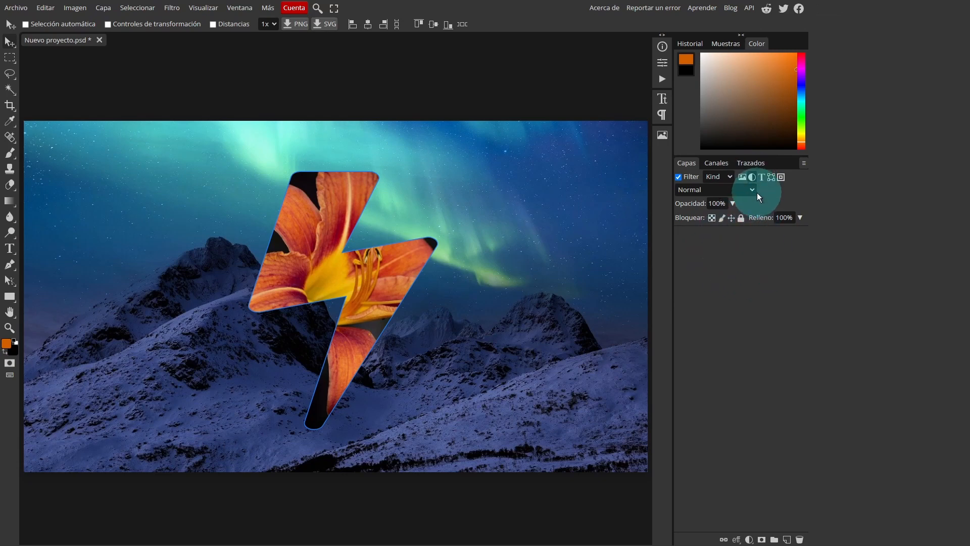
left_click(753, 177)
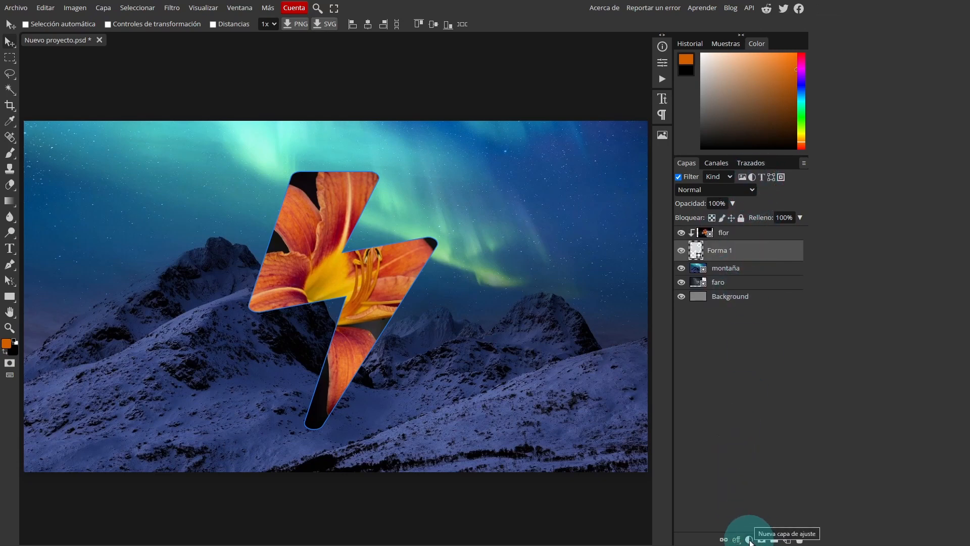
left_click(750, 540)
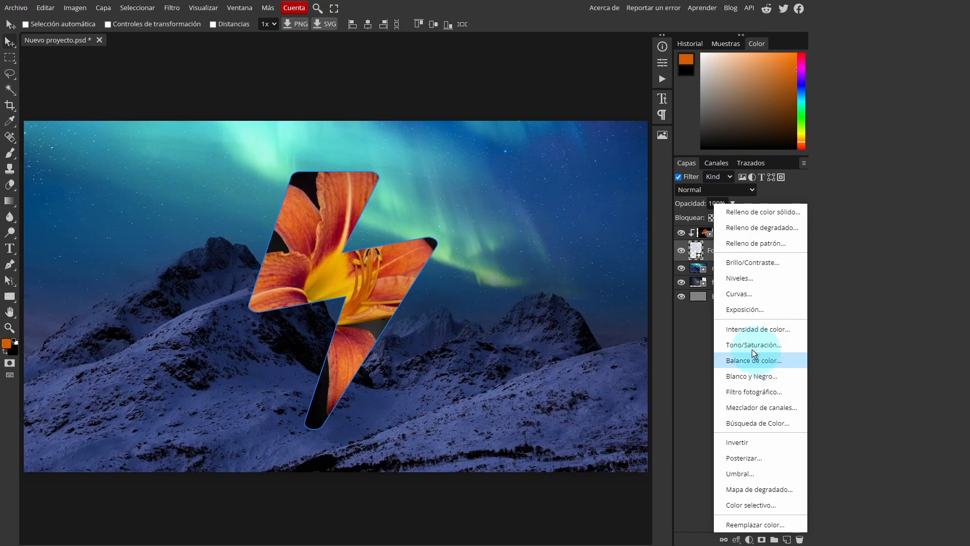
left_click(695, 340)
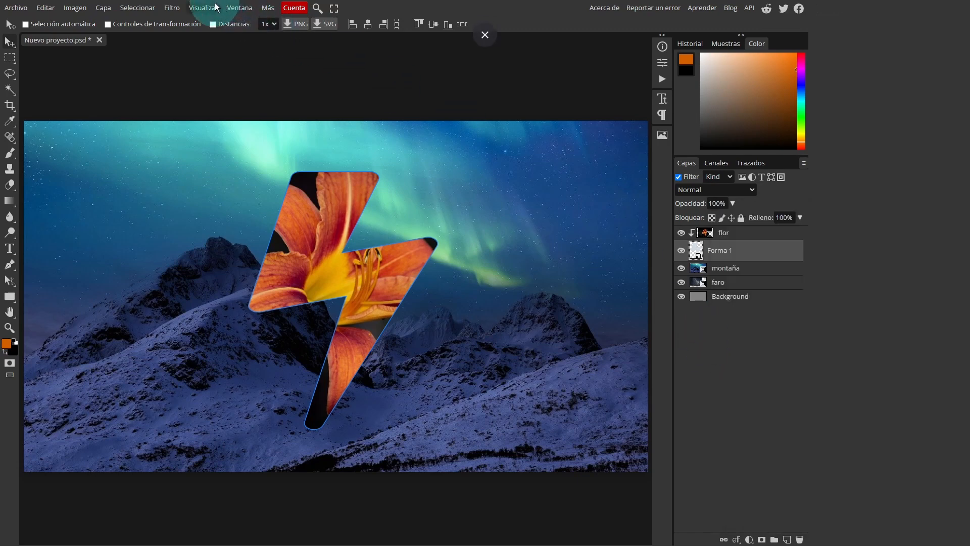
- Show the Ajustes panel and compare it with the list of new adjustment layer types
left_click(239, 7)
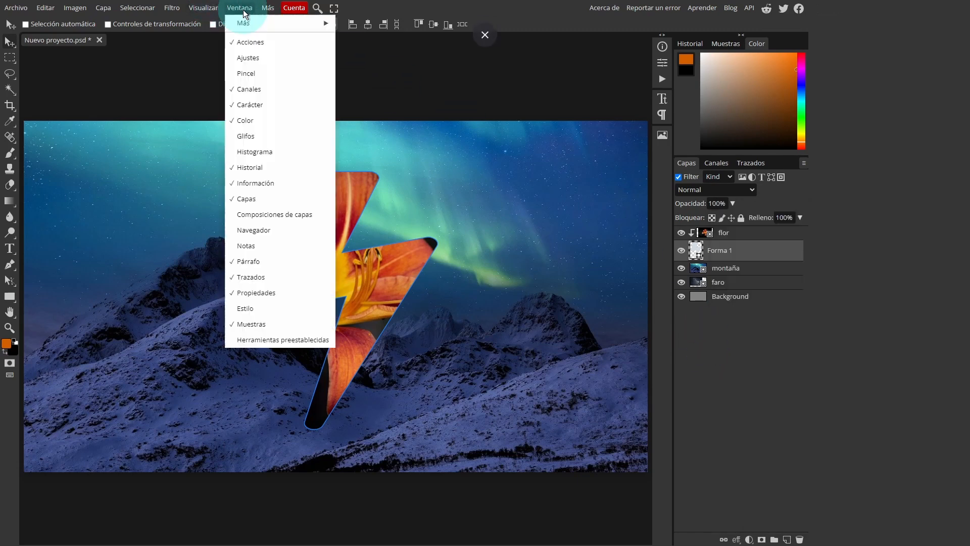
left_click(255, 60)
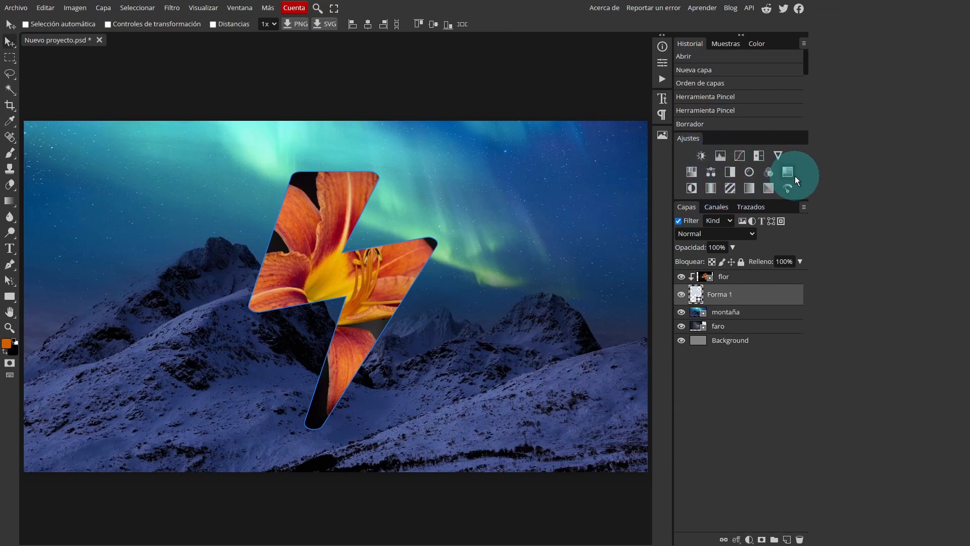
left_click(749, 539)
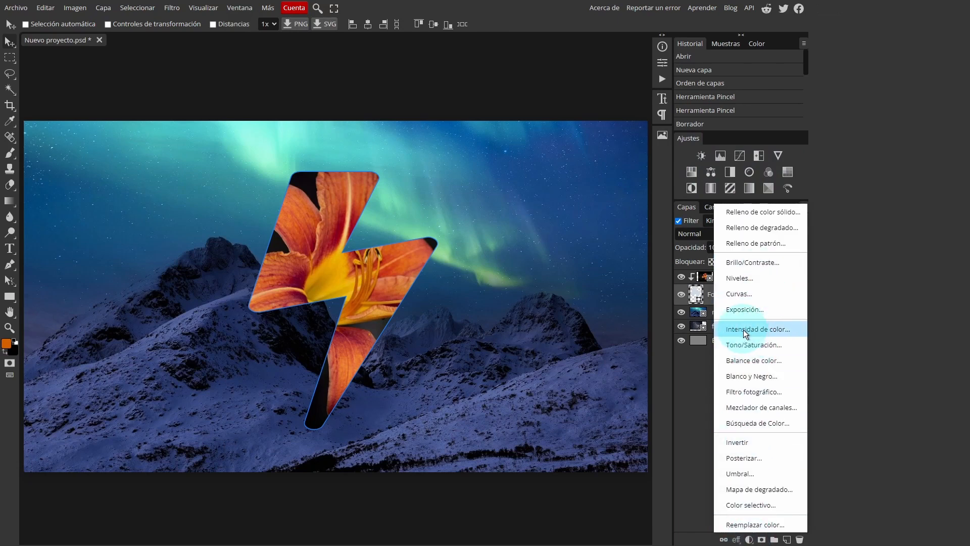
left_click(694, 398)
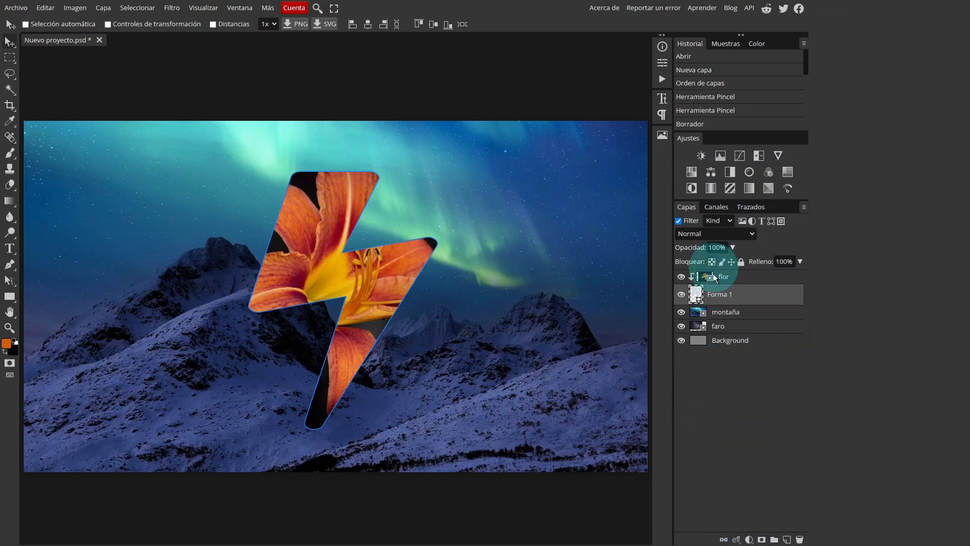
- Add a Tono/Saturación adjustment layer directly above the montaña layer and set its hue to 108
left_click(730, 314)
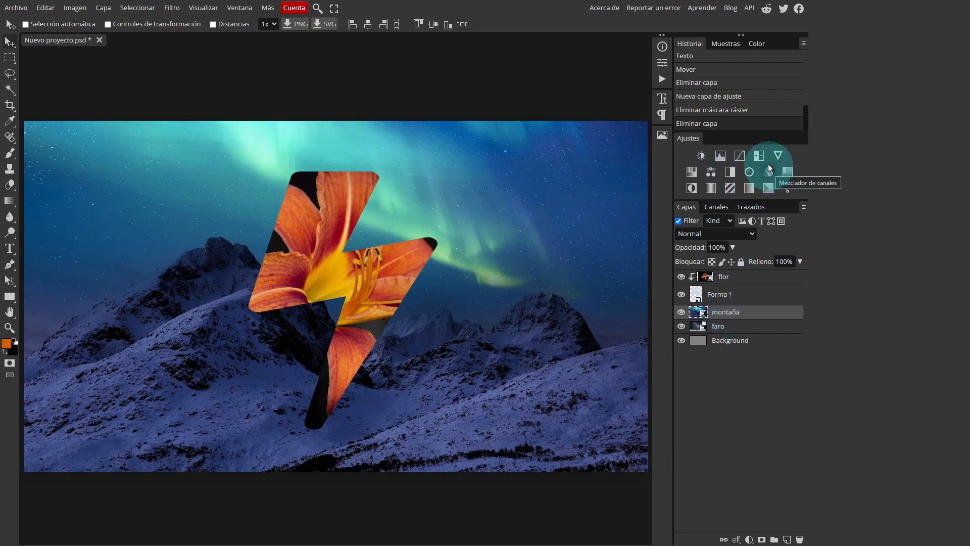
left_click(691, 173)
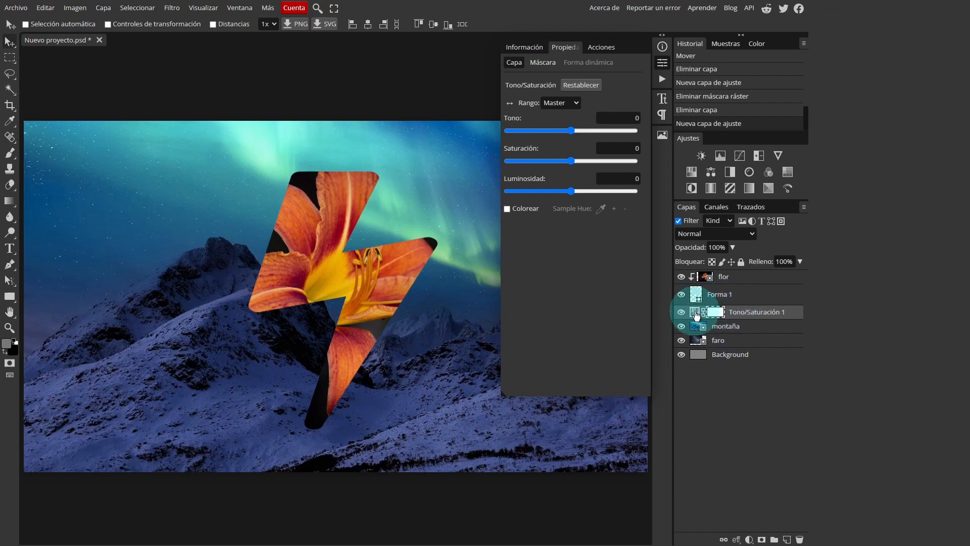
left_click(696, 314)
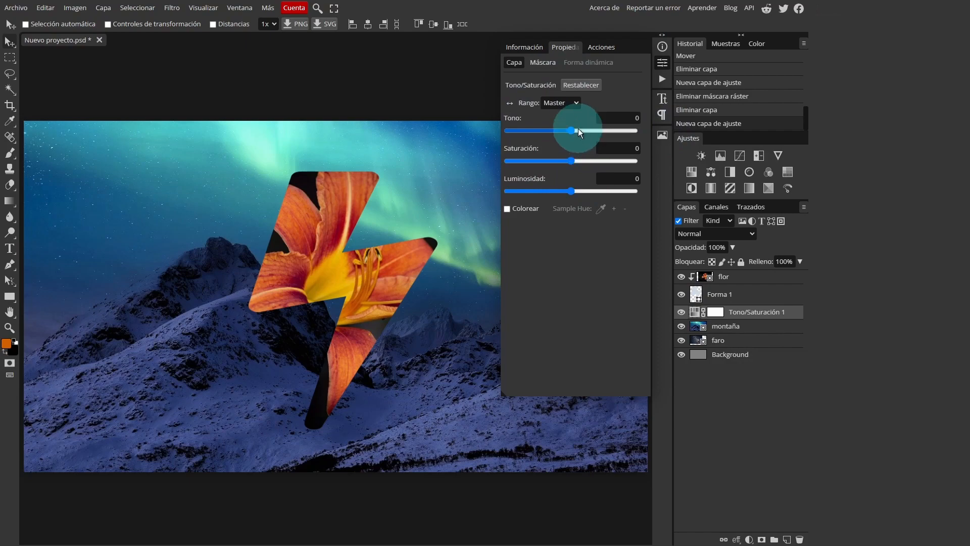
left_click_drag(573, 130, 610, 131)
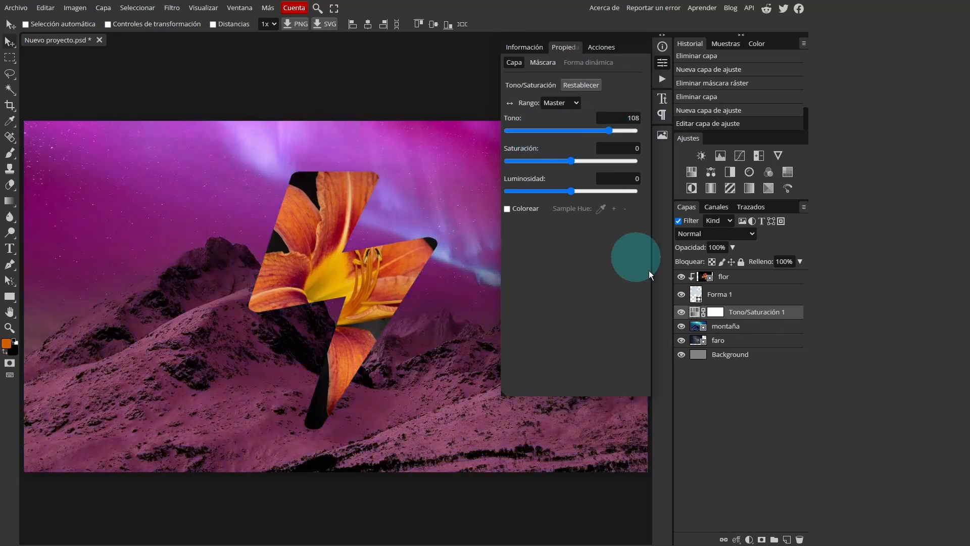
left_click(733, 330)
left_click(731, 341)
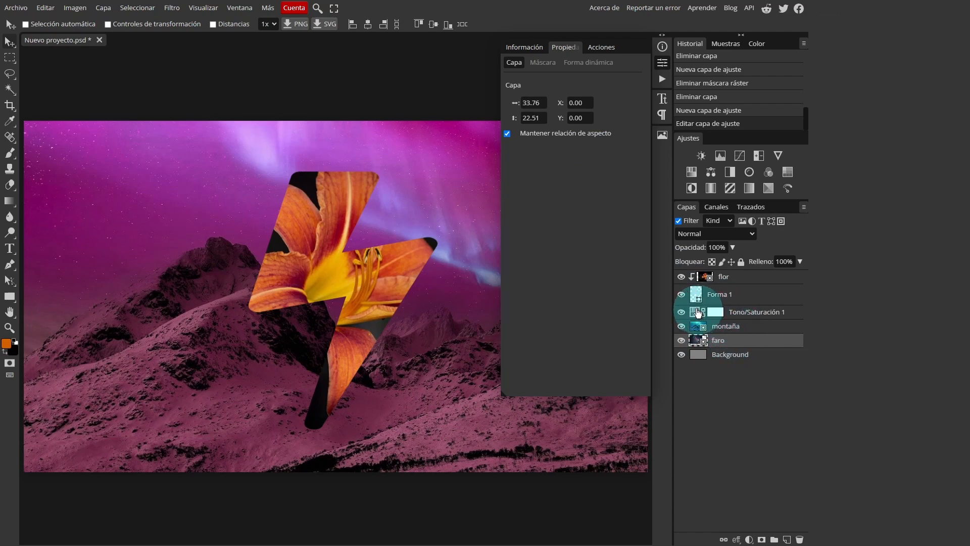
left_click(663, 63)
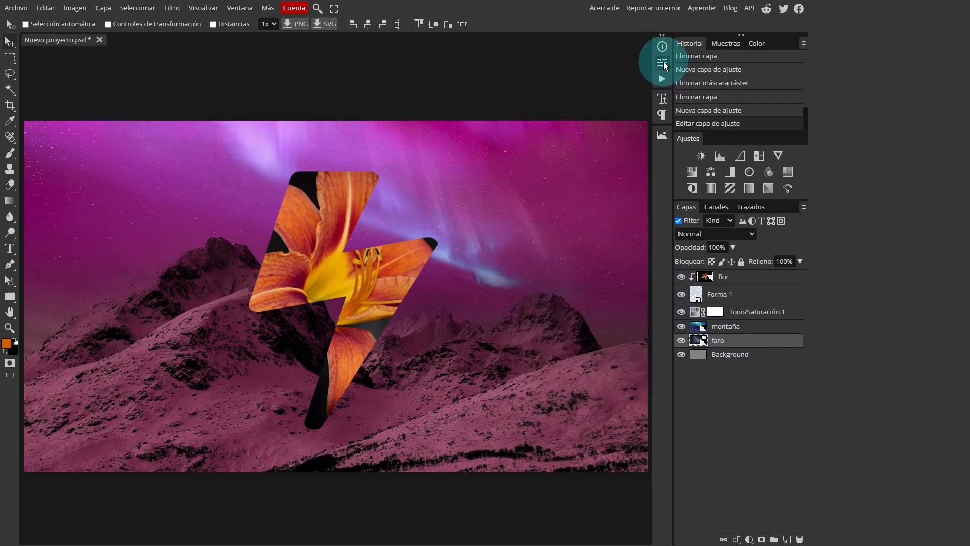
- Shift the montaña image left to about mid-canvas and the faro image right so the lighthouse appears beside it
left_click(723, 326)
left_click_drag(584, 213, 293, 214)
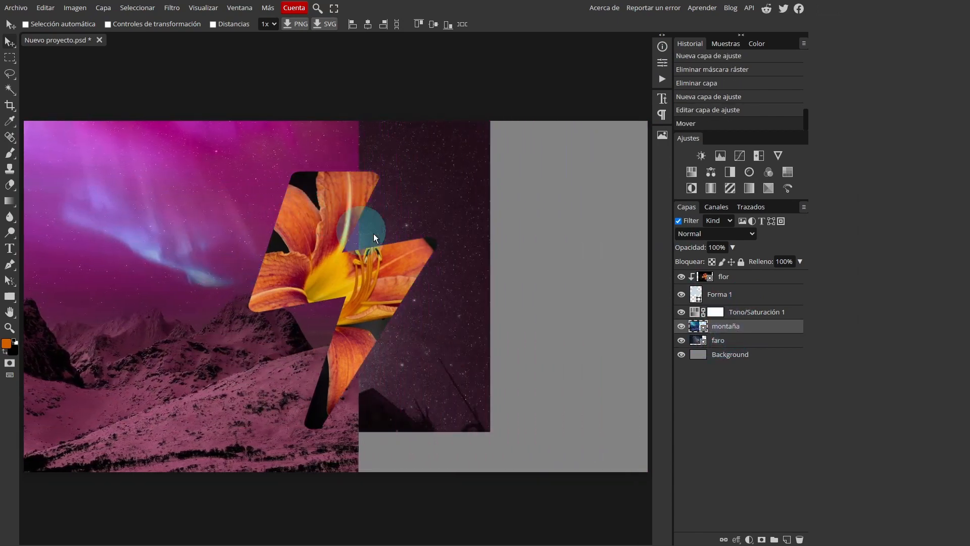
left_click(713, 336)
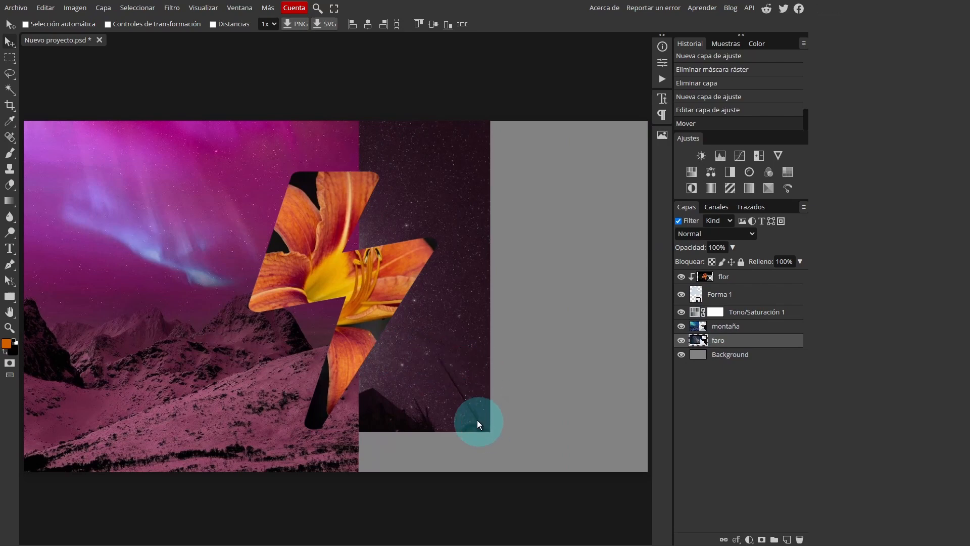
left_click_drag(466, 403, 585, 393)
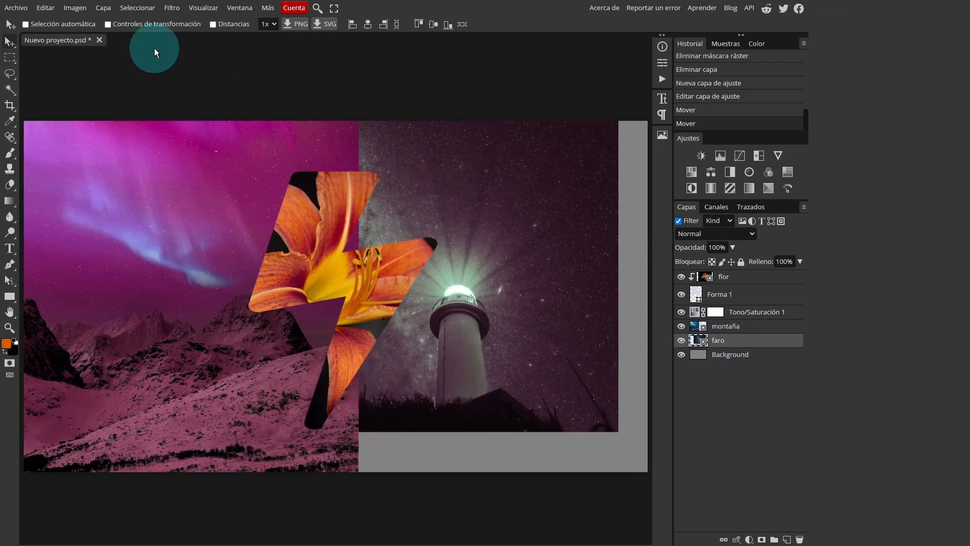
- Enable the transform controls and enlarge the faro image to fill the rest of the canvas down to its bottom edge
left_click(108, 25)
left_click_drag(619, 432, 681, 468)
key("Return")
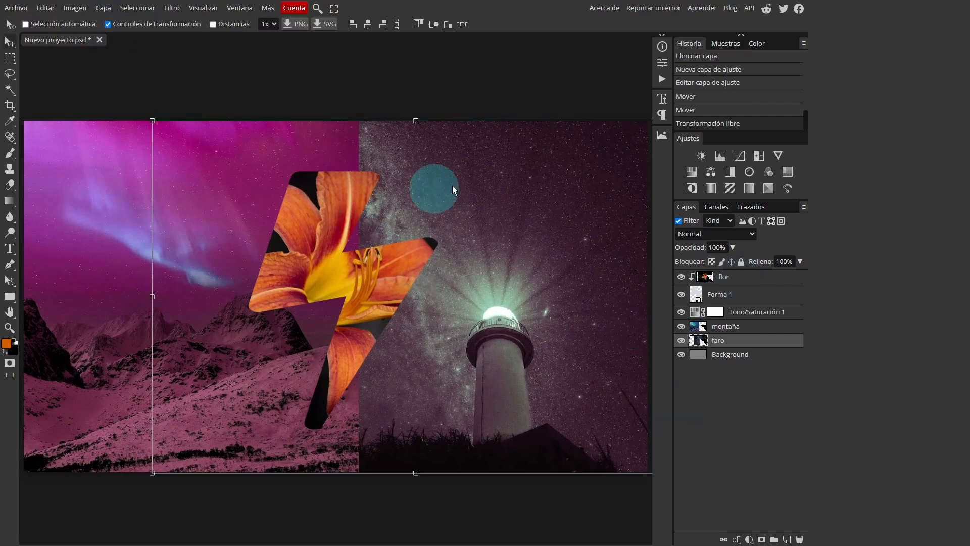
- Set the Tono/Saturación adjustment to hue 44, saturation 85 and luminosity 7
left_click(753, 312)
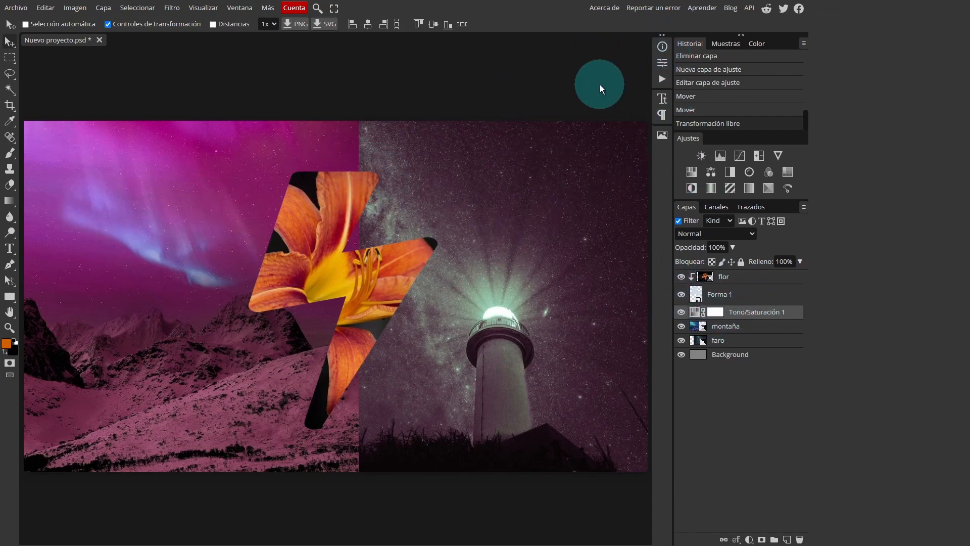
left_click(664, 63)
left_click(662, 63)
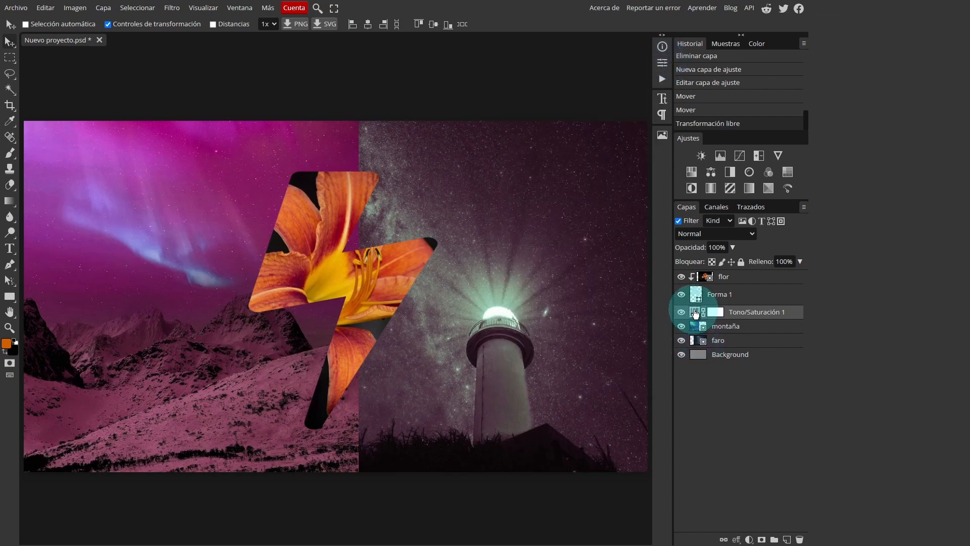
double_click(695, 312)
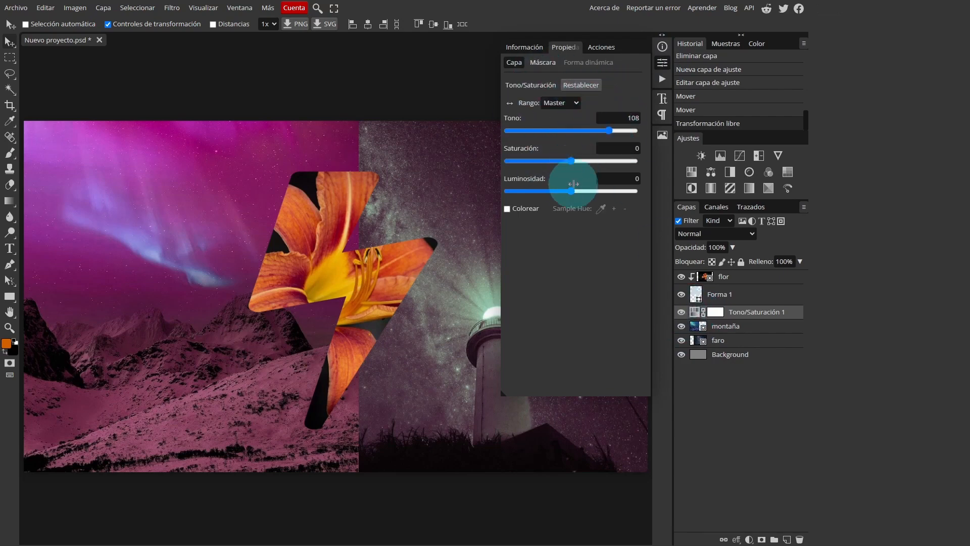
left_click_drag(569, 191, 626, 162)
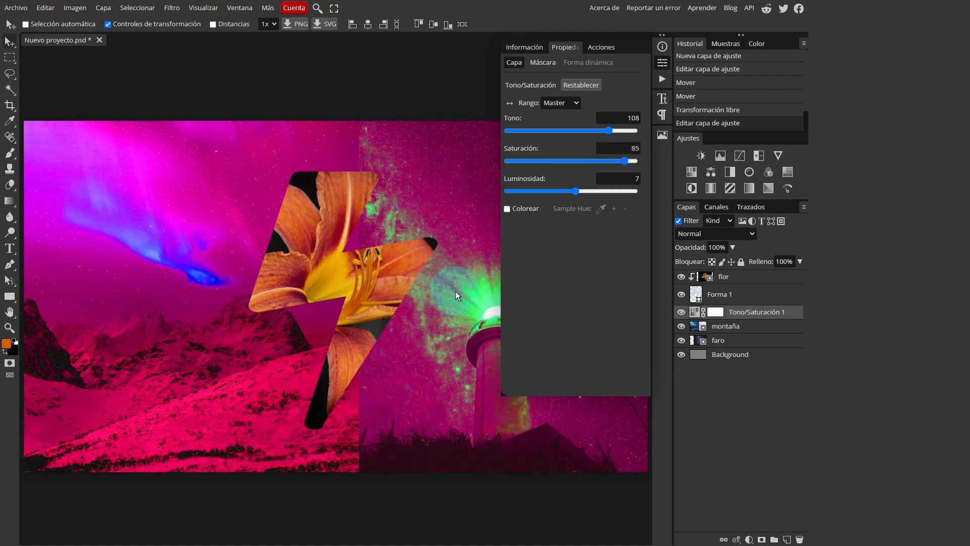
left_click_drag(614, 128, 587, 135)
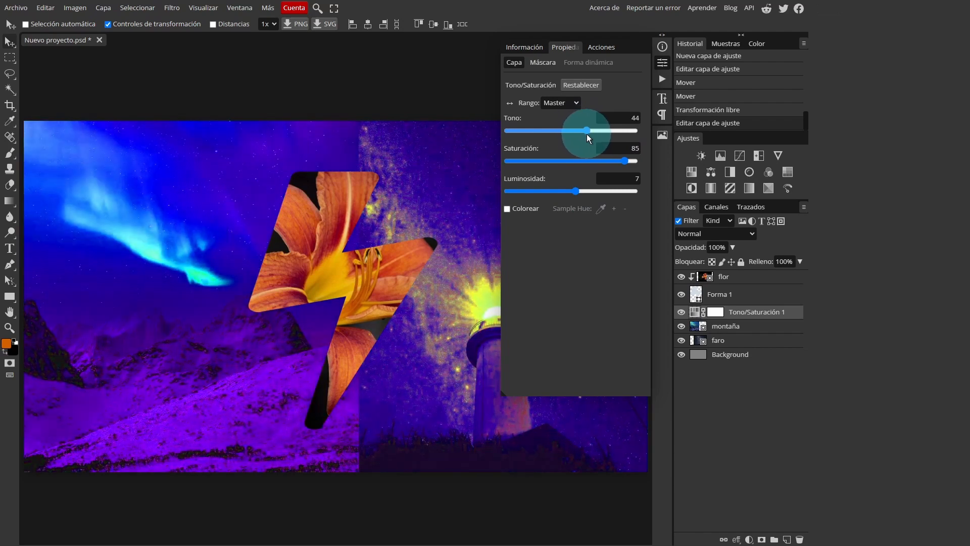
left_click(662, 67)
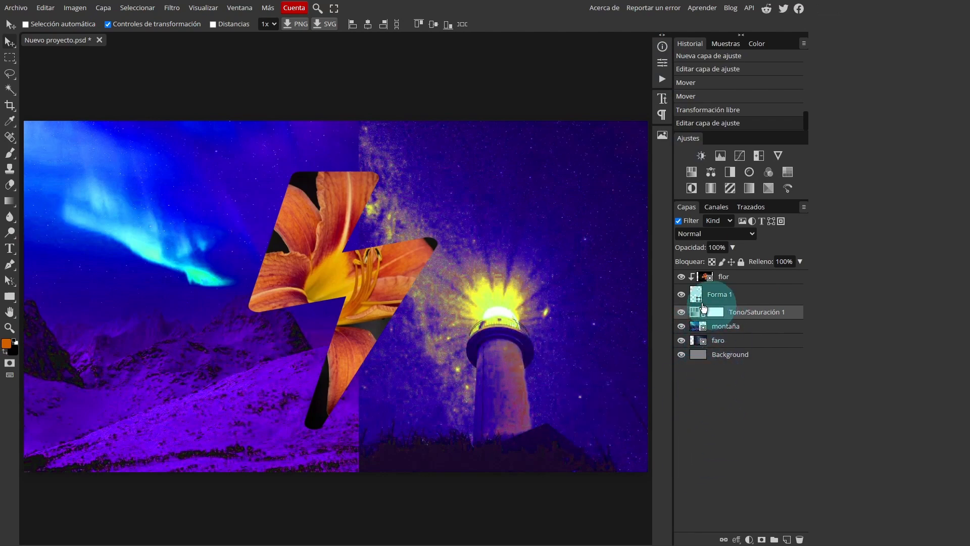
- Clip the Tono/Saturación adjustment layer to the montaña layer so it affects only that image
left_click(731, 329)
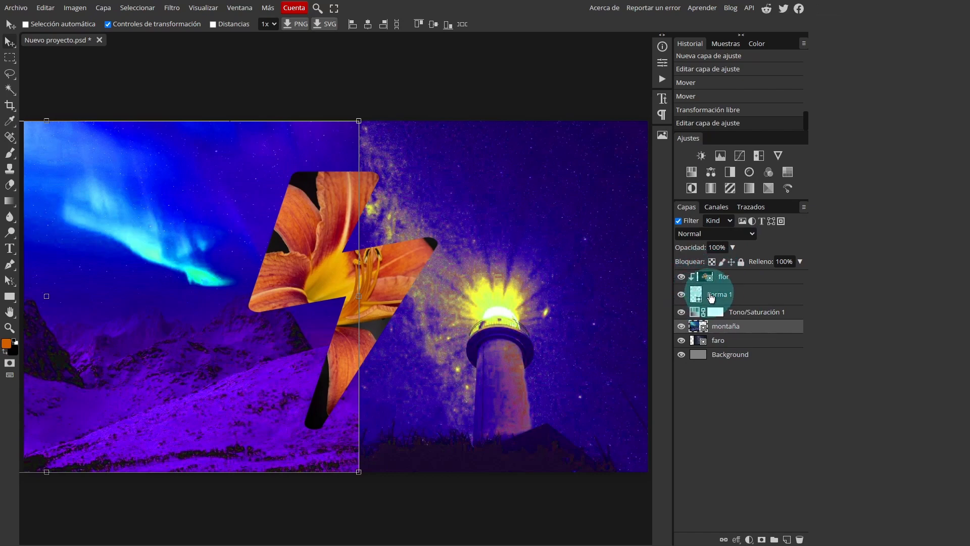
left_click(755, 311)
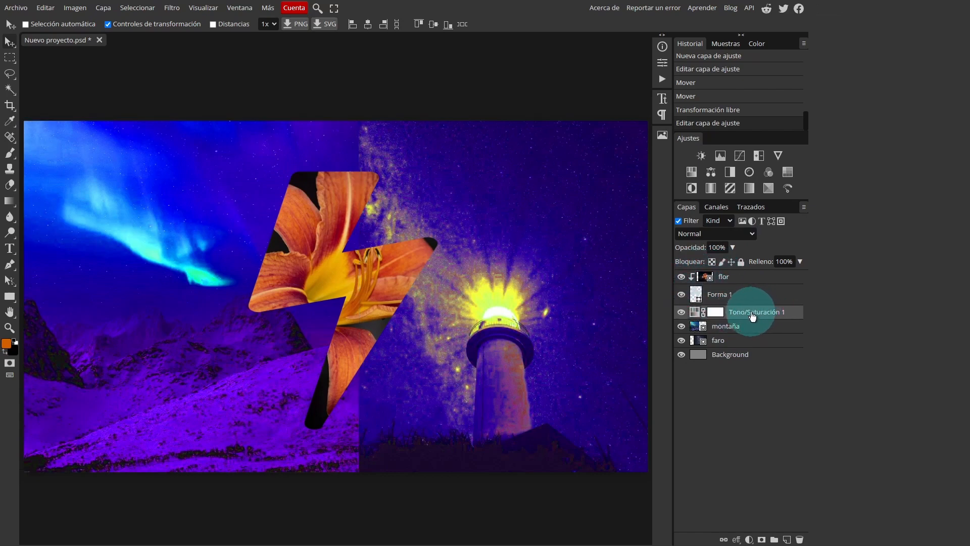
key("ctrl+alt+g")
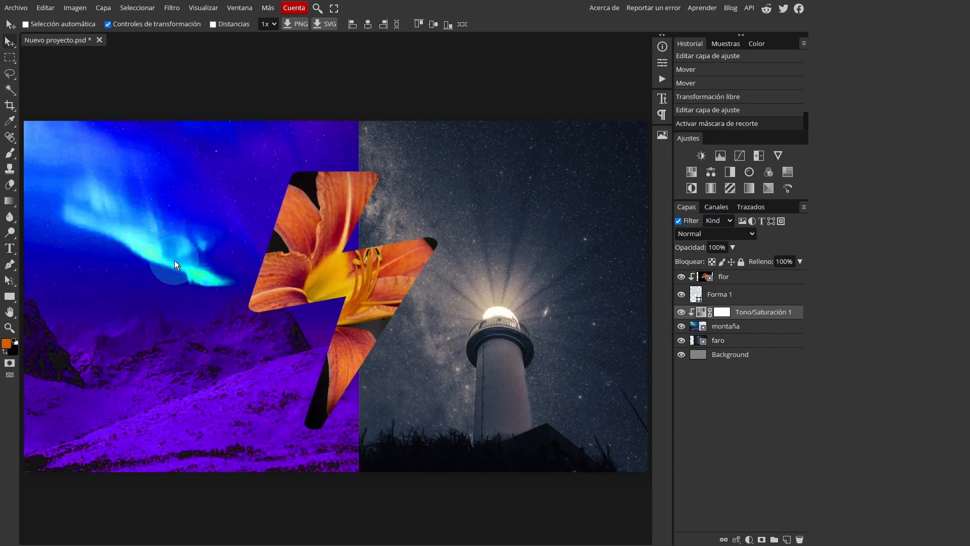
- Shift the montaña image slightly right and the faro image slightly left
left_click(738, 327)
left_click_drag(238, 274, 256, 260)
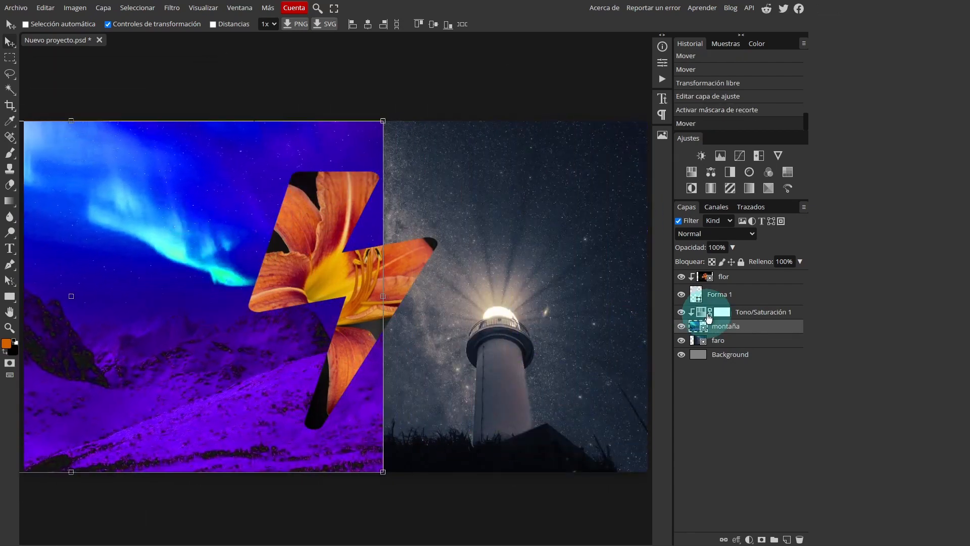
left_click(728, 339)
mouse_move(518, 289)
left_mouse_down()
mouse_move(439, 306)
mouse_move(551, 284)
left_mouse_up()
left_click(747, 327)
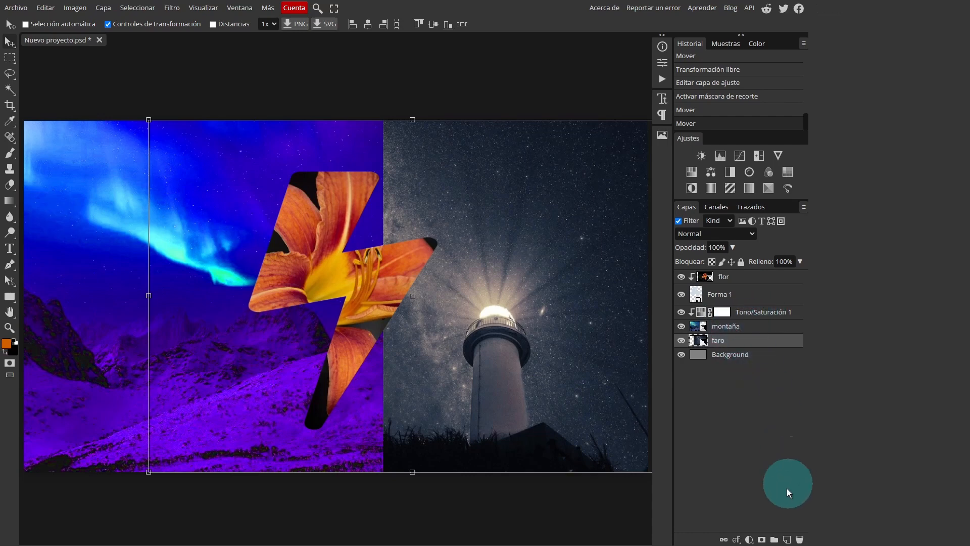
- Place the wooden house photo from the Gallery as a smart object and put its layer below faro
left_click(662, 136)
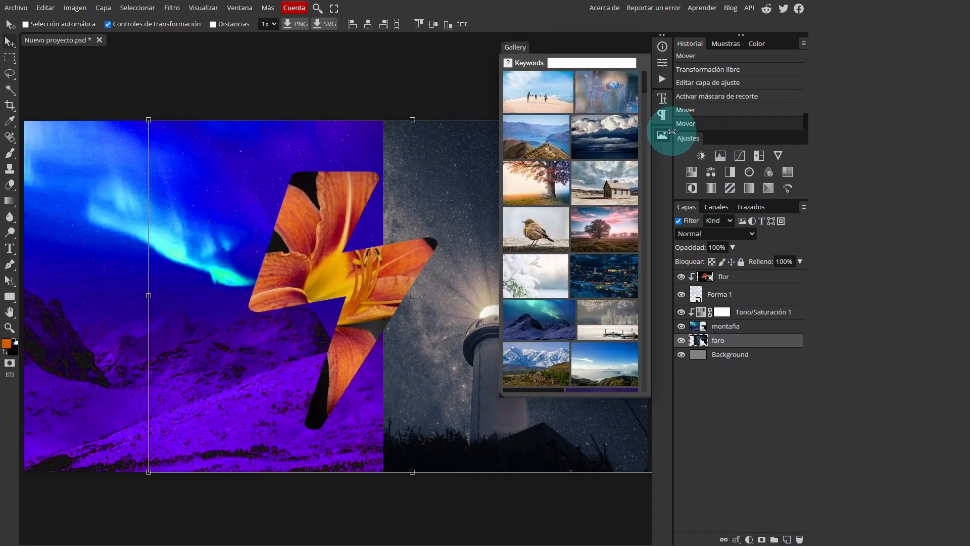
left_click(616, 189)
left_click(662, 135)
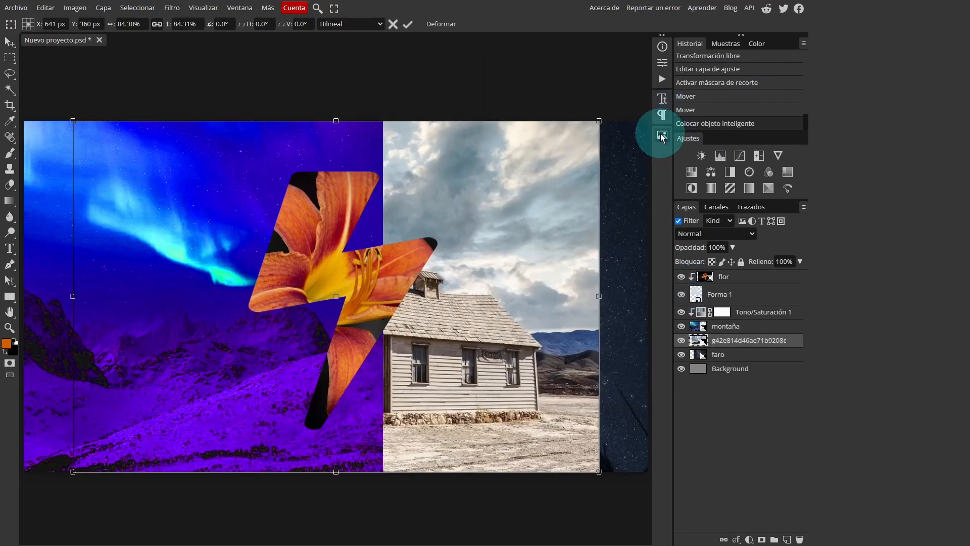
left_click_drag(734, 342, 704, 372)
- Arrange the three images with montaña on the left, faro at the upper right and the house at the lower right
left_click(672, 338)
left_click_drag(484, 375, 511, 216)
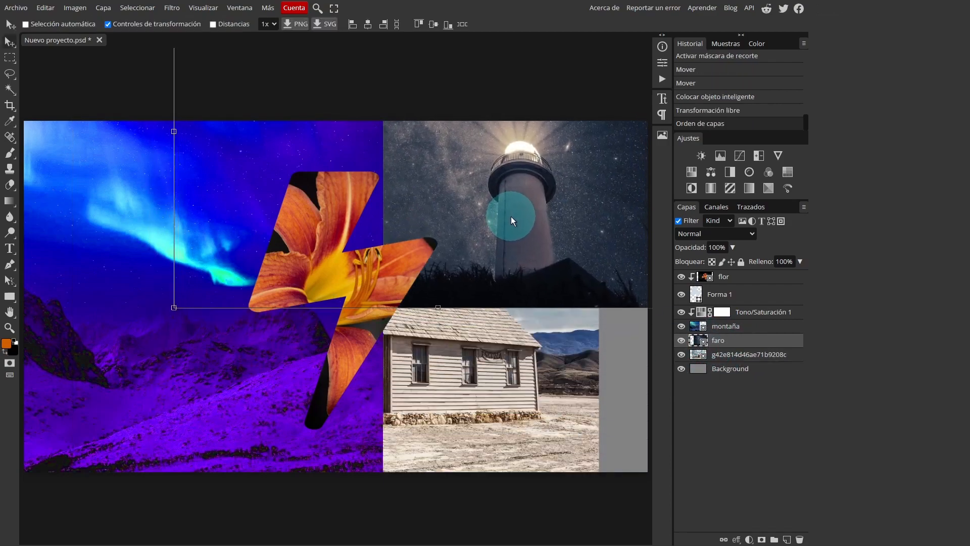
left_click(679, 326)
left_click_drag(232, 362, 138, 380)
left_click(709, 356)
left_click_drag(496, 369, 565, 383)
left_click(755, 330)
left_click_drag(137, 326, 145, 314)
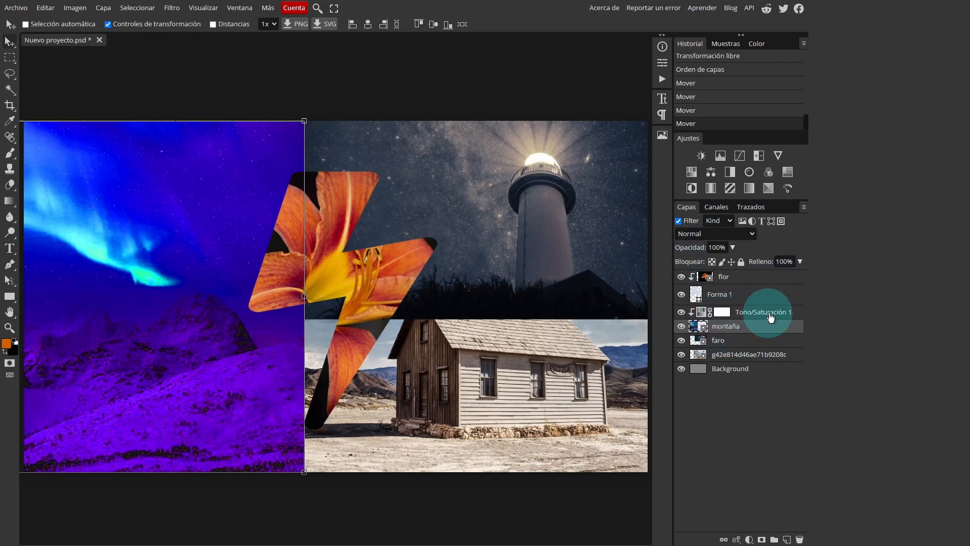
- Group the montaña and faro layers into a folder beneath the clipped adjustment and check the folder's contents
left_click(726, 346, "shift")
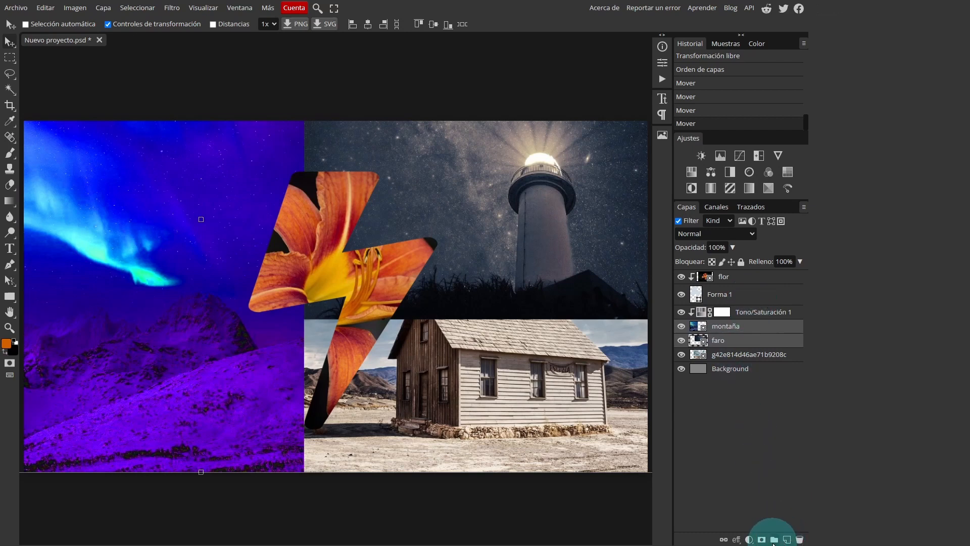
left_click(774, 539)
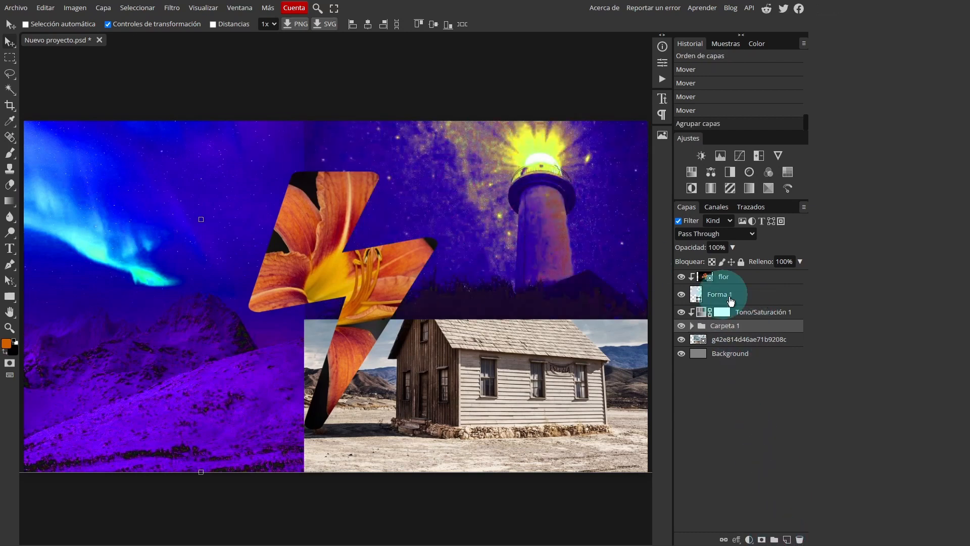
left_click(693, 326)
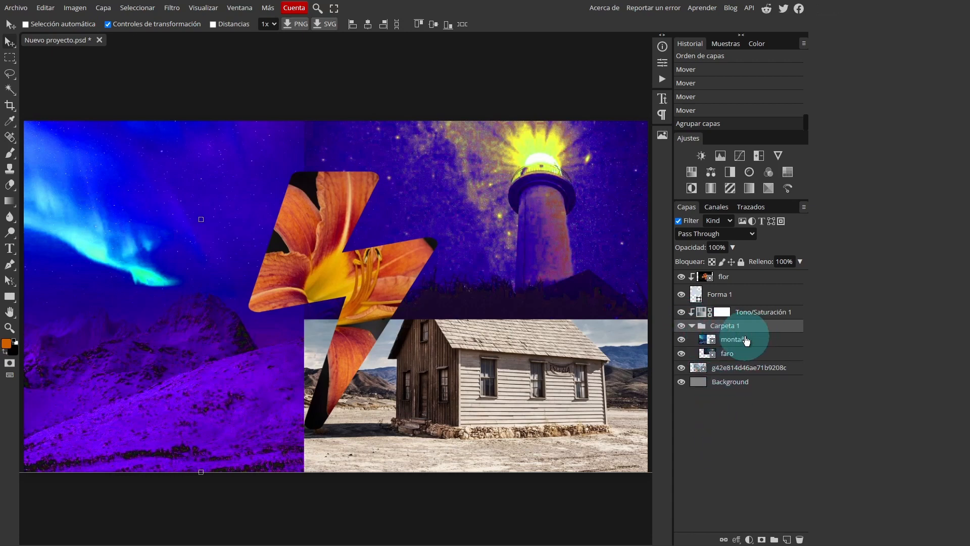
left_click(693, 326)
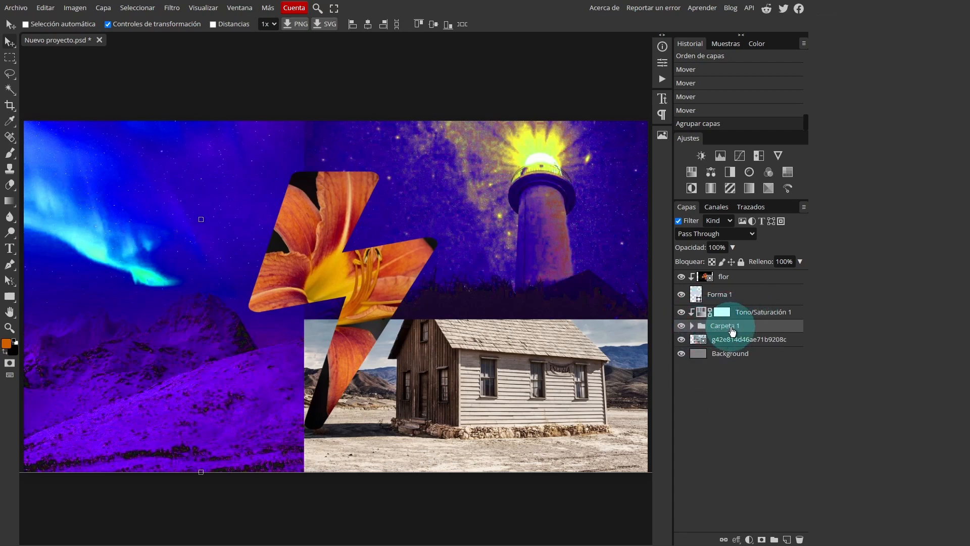